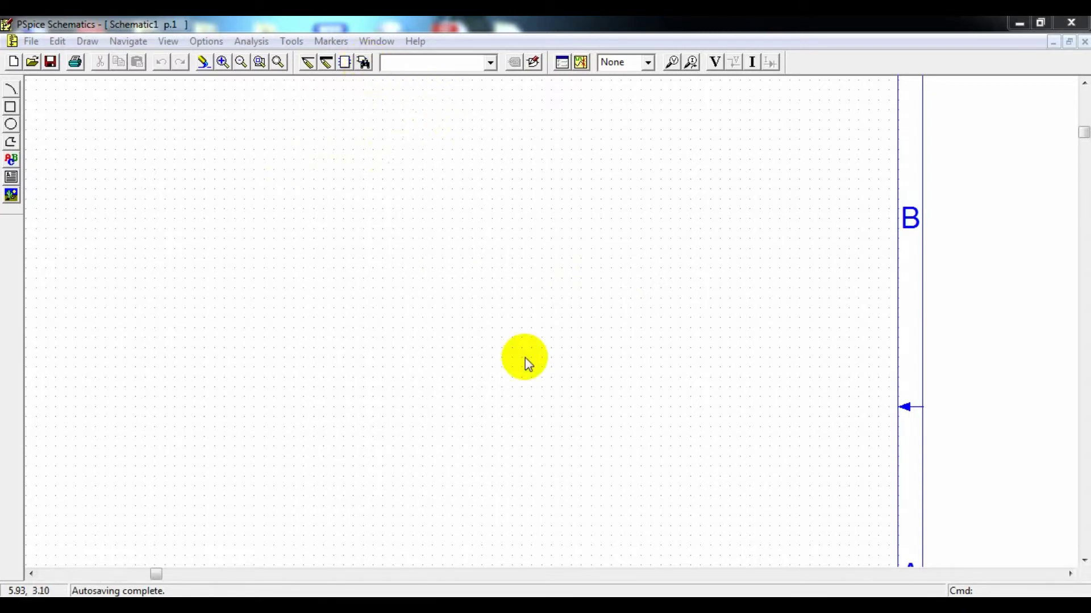
Step: Find part r in the part browser and place one resistor on the empty schematic
{"action": "left_click", "coordinate": [366, 62]}
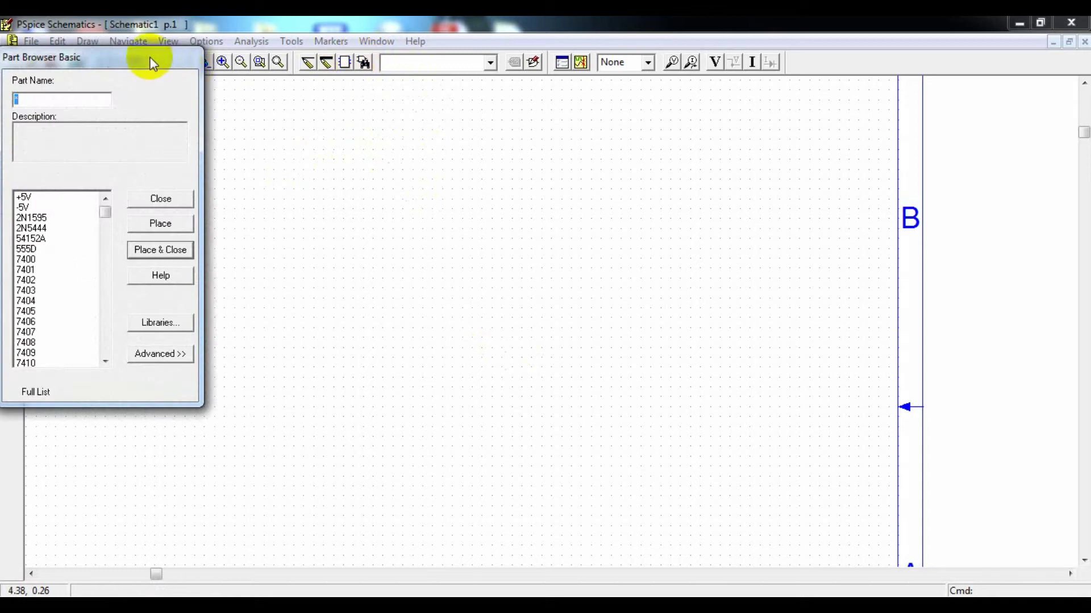
{"action": "left_click_drag", "start_coordinate": [153, 63], "coordinate": [236, 59]}
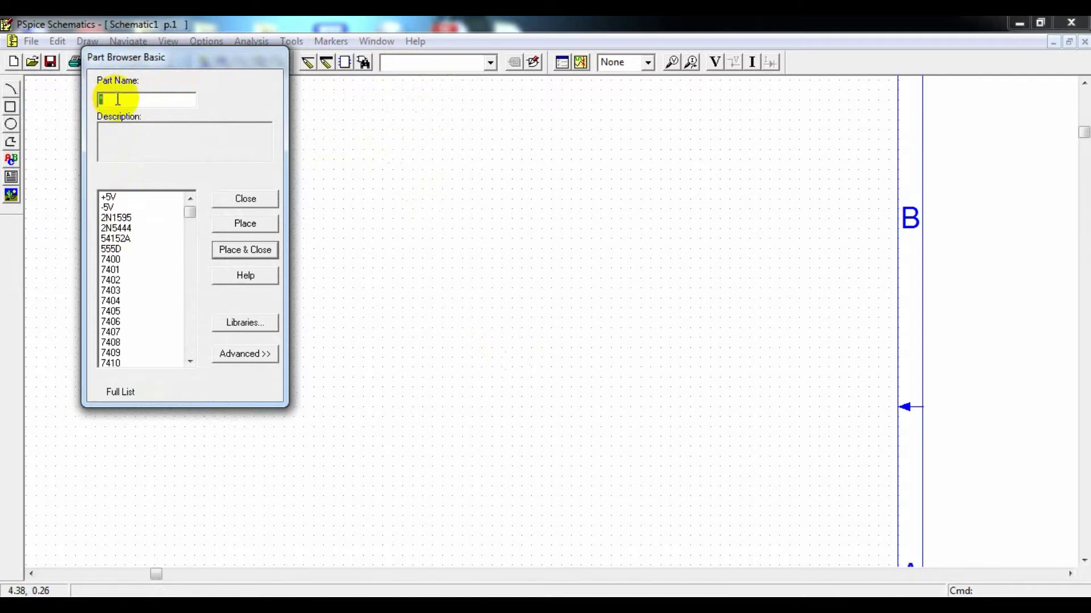
{"action": "type", "text": "r"}
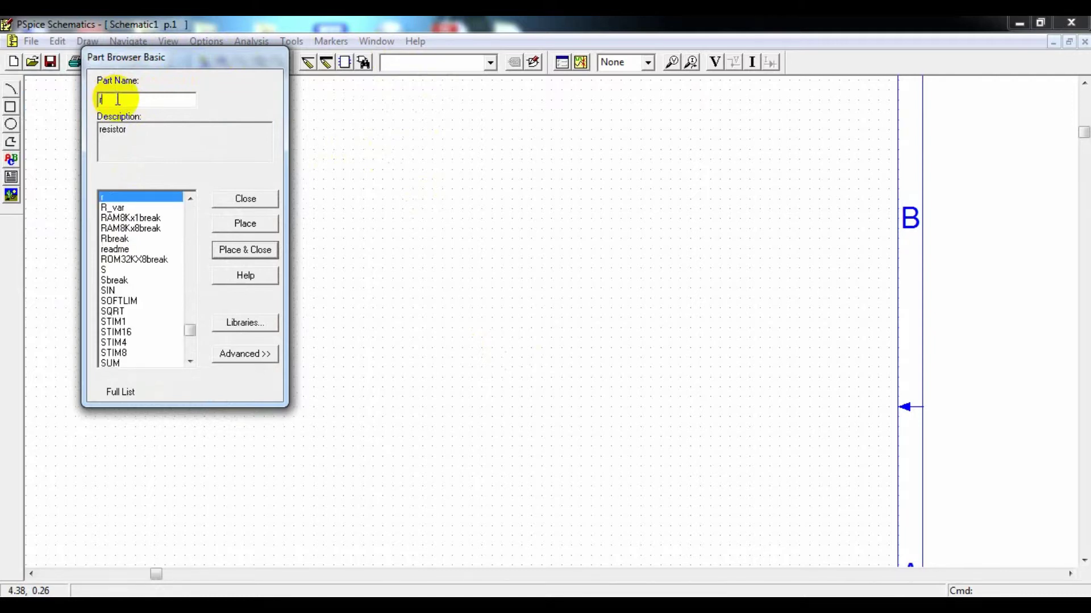
{"action": "left_click", "coordinate": [245, 224]}
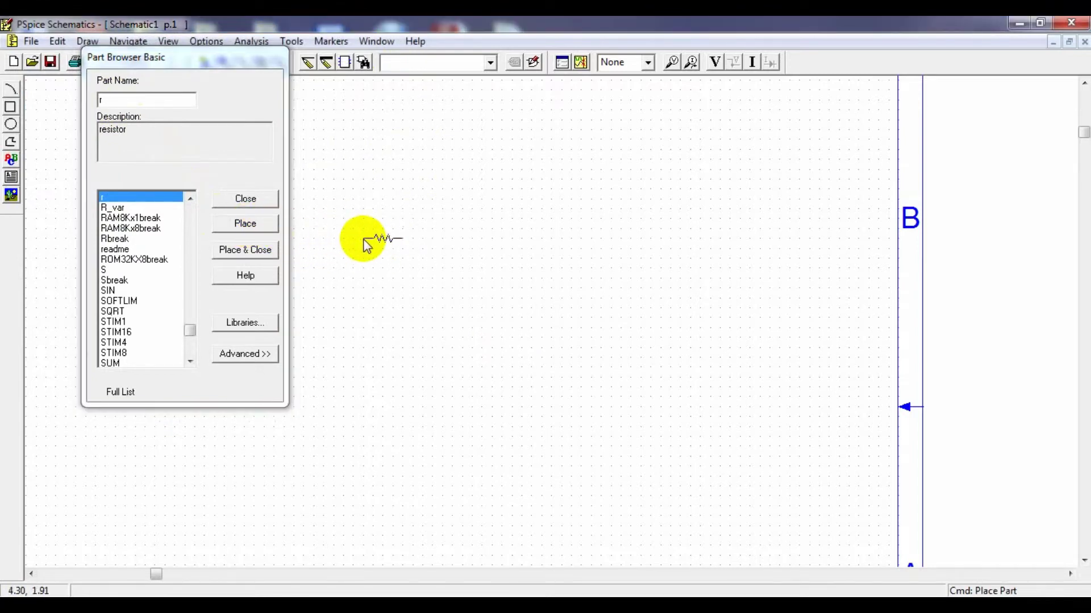
{"action": "left_click", "coordinate": [364, 243]}
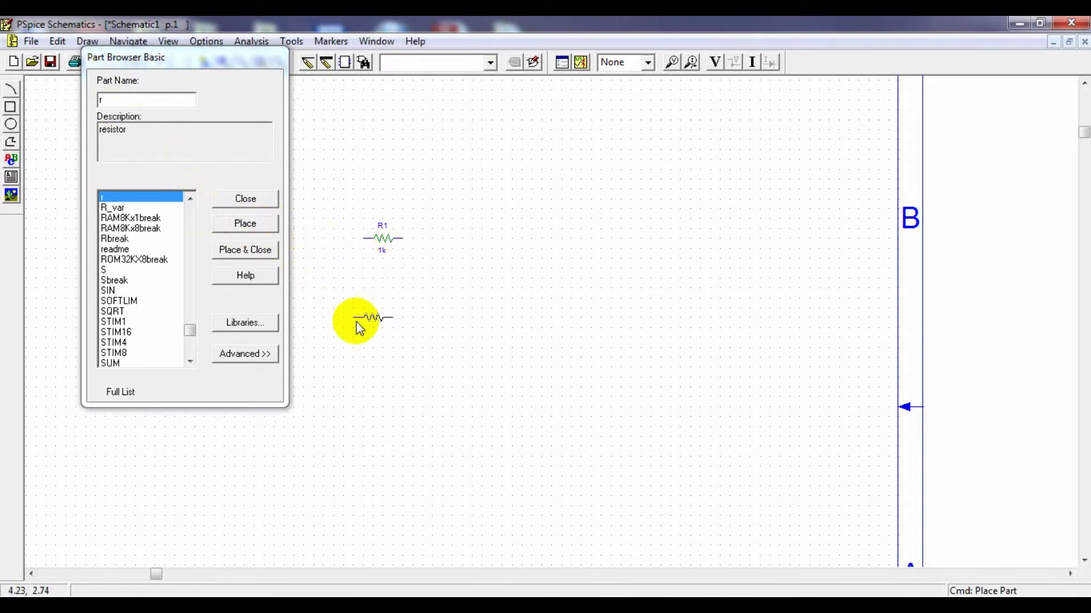
Step: Place two vertical D1N4002 diodes side by side beyond the resistor, the nearer one pointing up and the farther one pointing down
{"action": "left_click", "coordinate": [134, 99]}
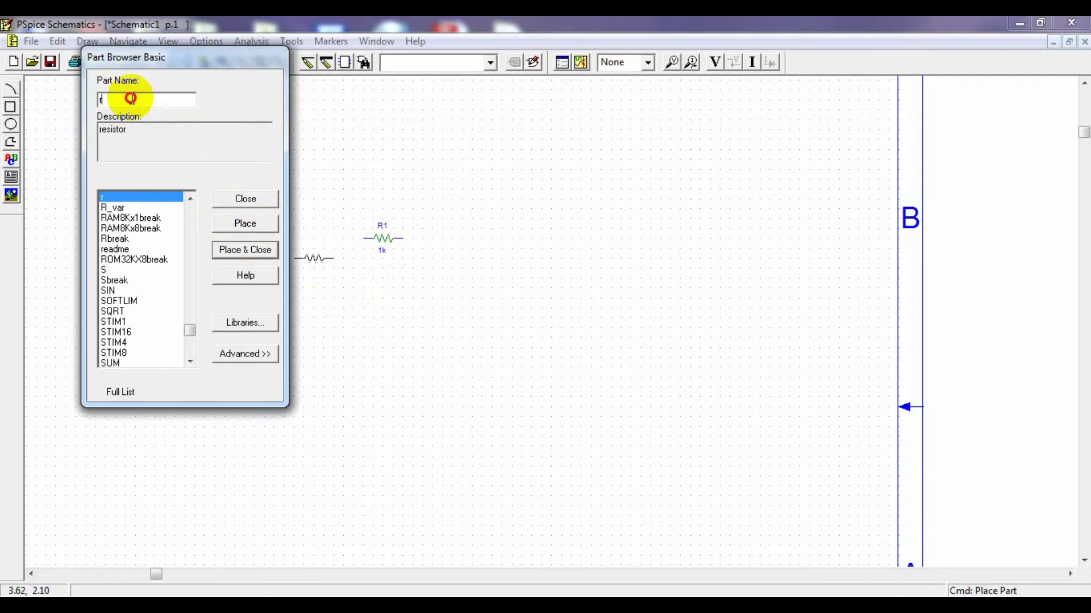
{"action": "type", "text": "d"}
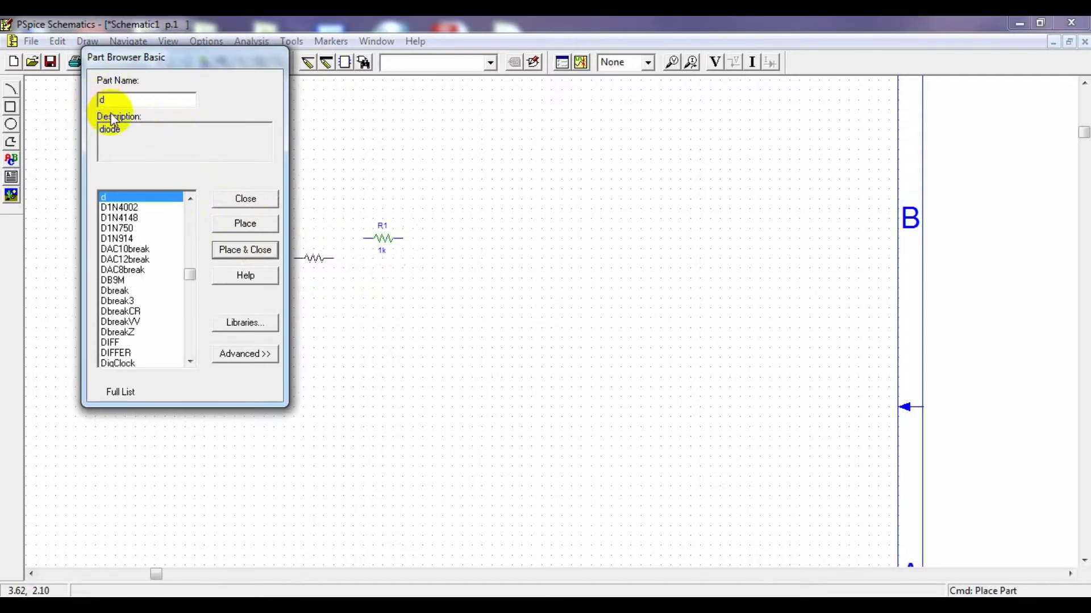
{"action": "left_click", "coordinate": [128, 207]}
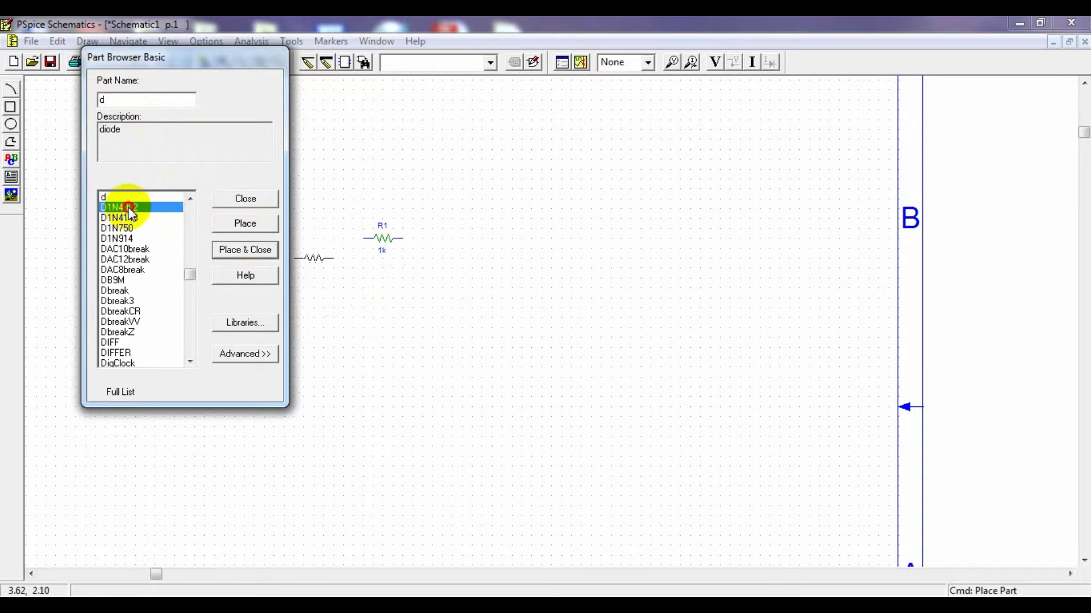
{"action": "left_click", "coordinate": [245, 224]}
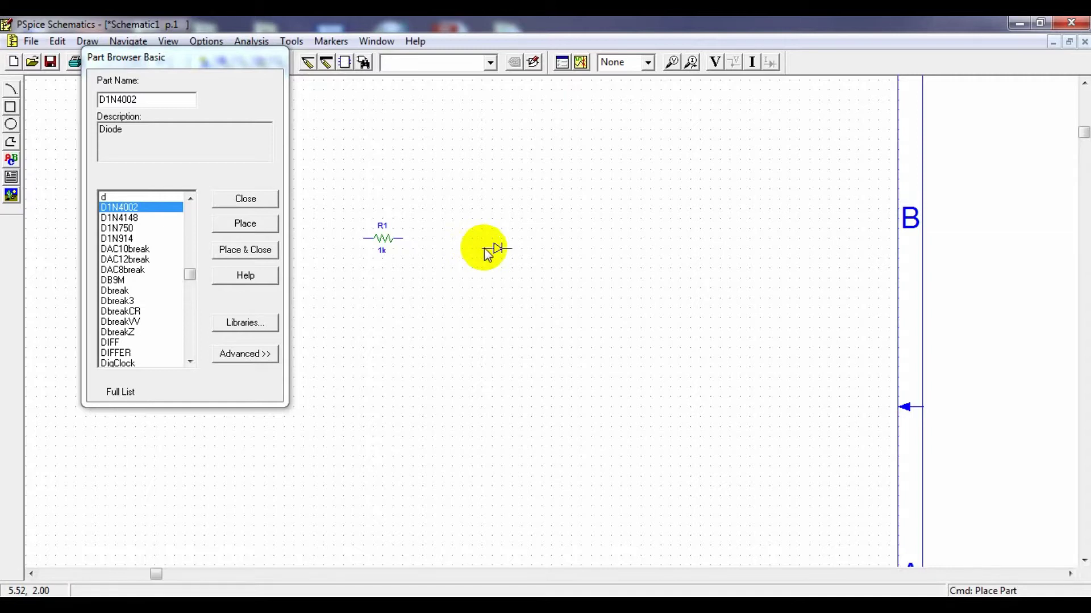
{"action": "key", "text": "ctrl+r"}
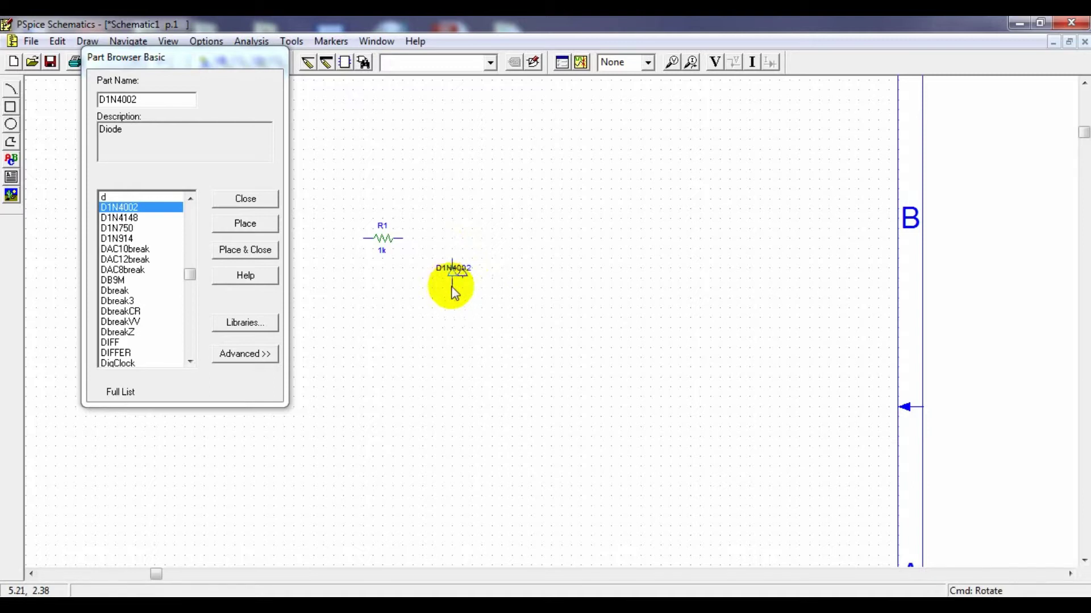
{"action": "left_click", "coordinate": [450, 285]}
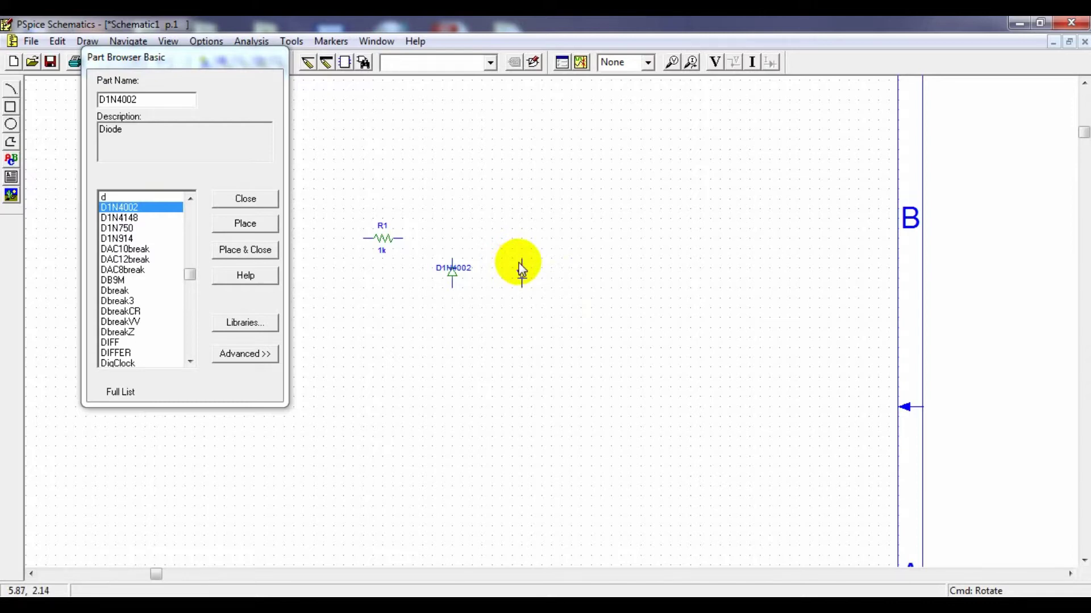
{"action": "left_click", "coordinate": [519, 265]}
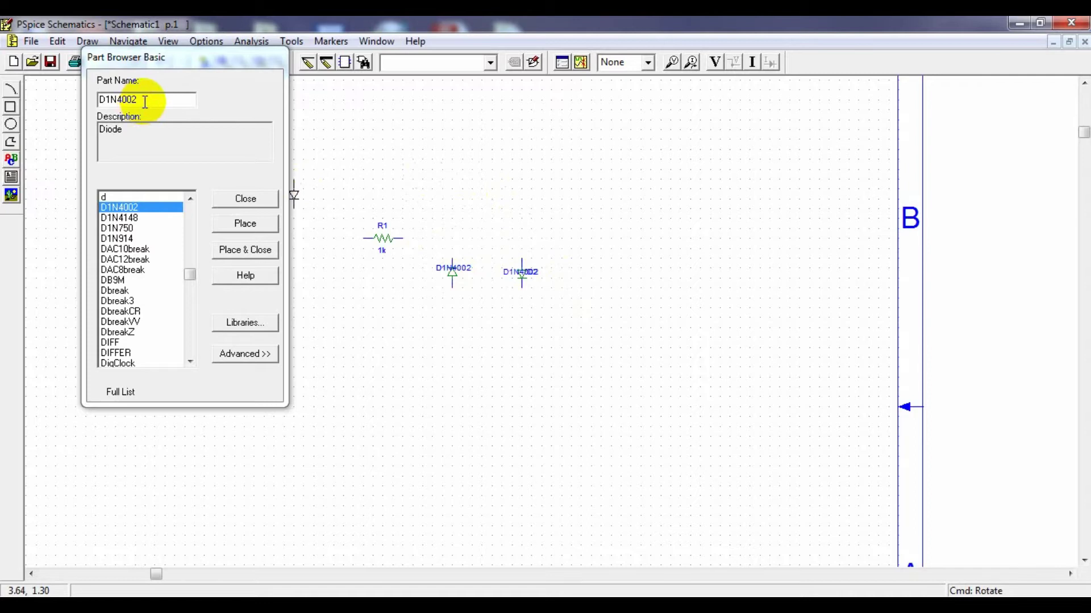
Step: Place a VSIN sine voltage source below and to the left of the resistor
{"action": "left_click_drag", "start_coordinate": [145, 102], "coordinate": [96, 108]}
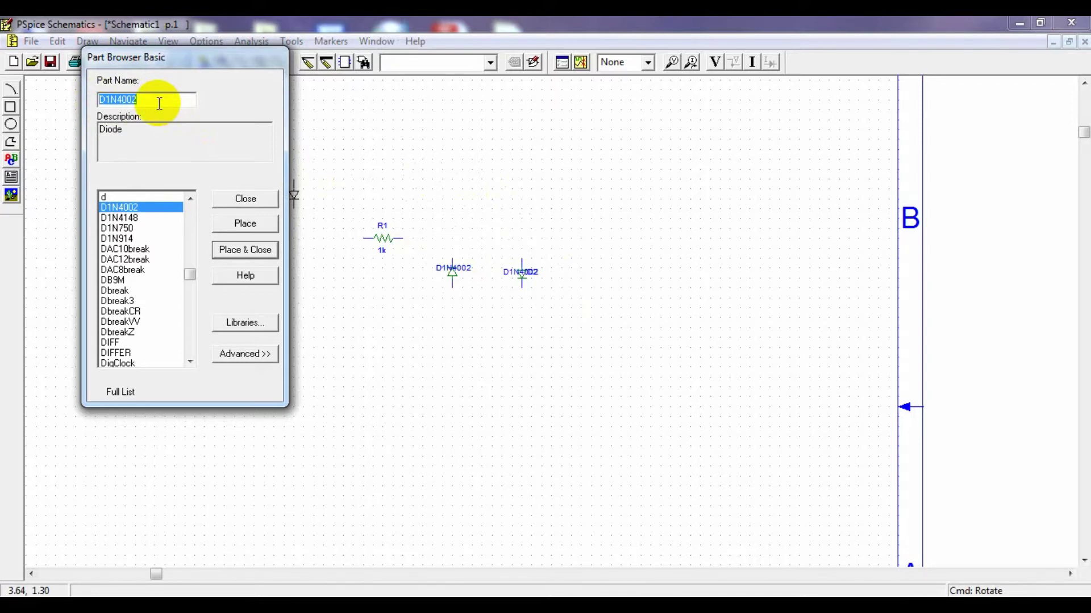
{"action": "type", "text": "vs"}
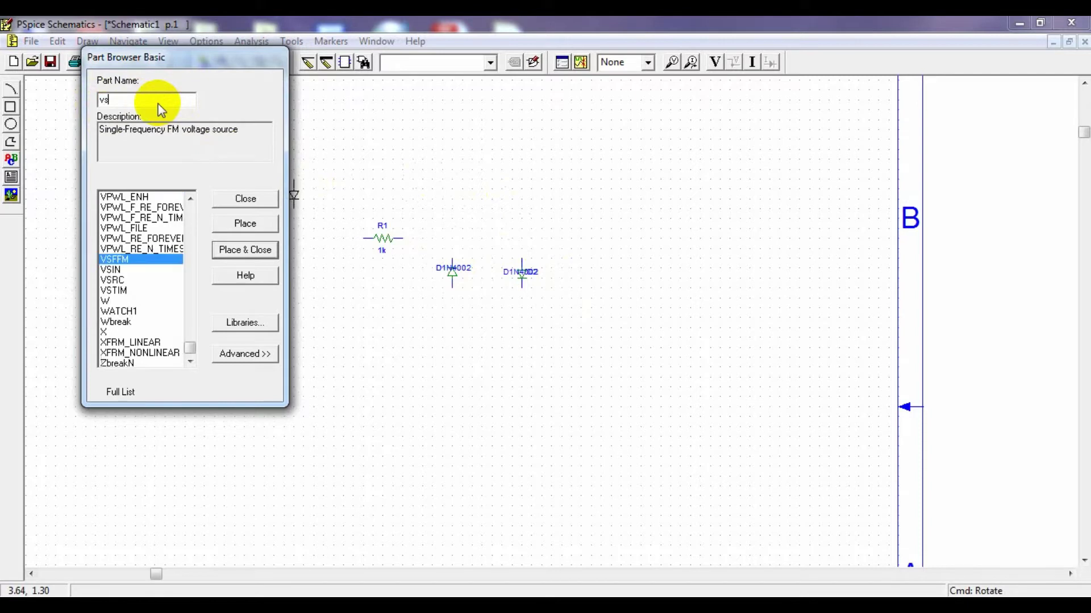
{"action": "type", "text": "in"}
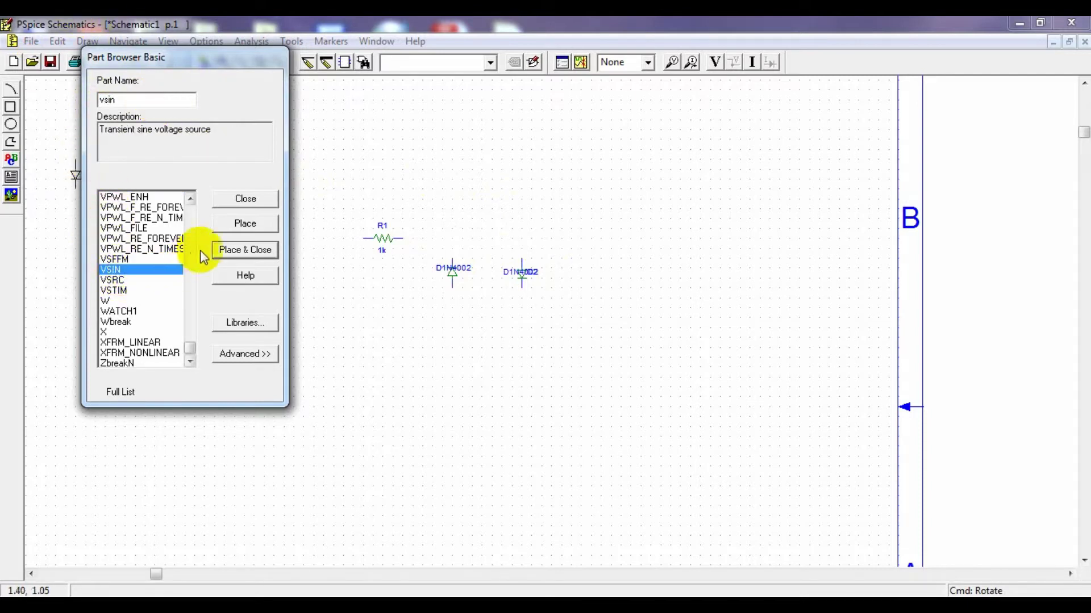
{"action": "left_click", "coordinate": [244, 223]}
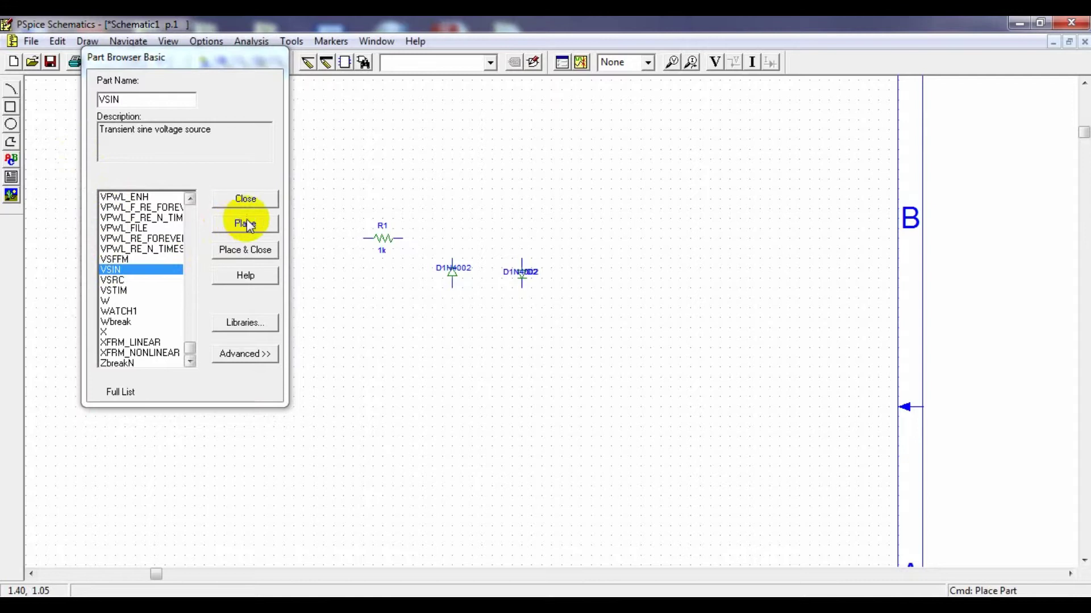
{"action": "left_click", "coordinate": [302, 298]}
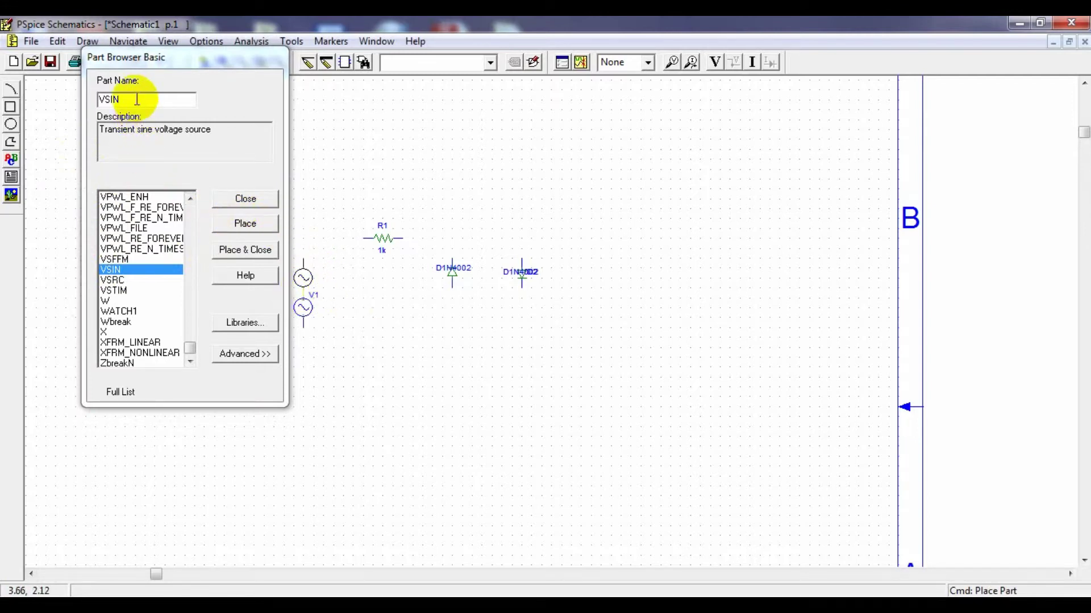
Step: Place a VDC source below each diode, rotating the one under the upward-pointing diode by 180 degrees
{"action": "left_click_drag", "start_coordinate": [137, 100], "coordinate": [85, 97]}
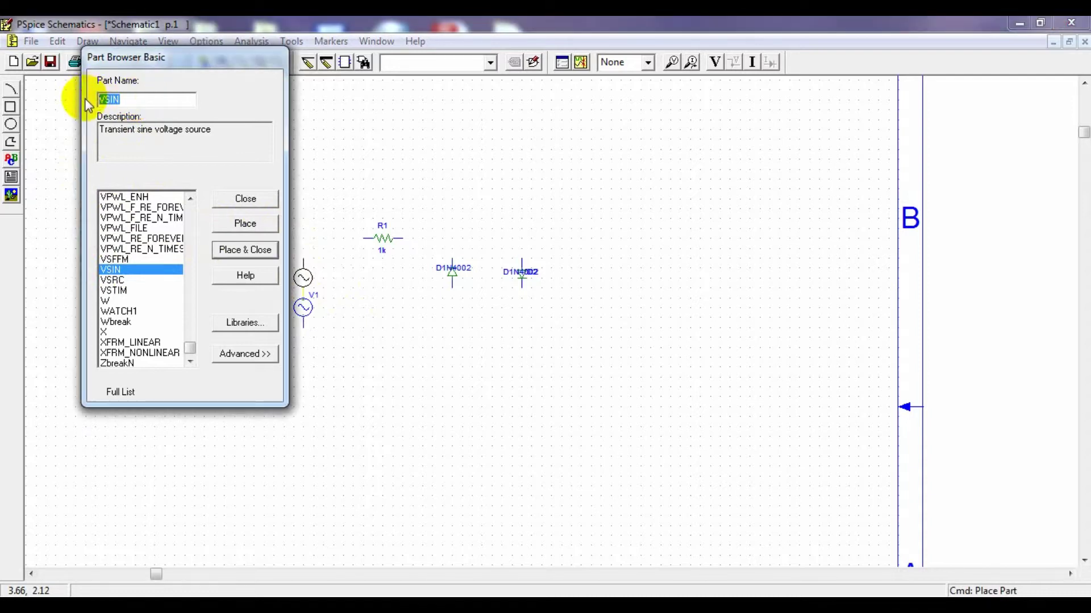
{"action": "type", "text": "Vd"}
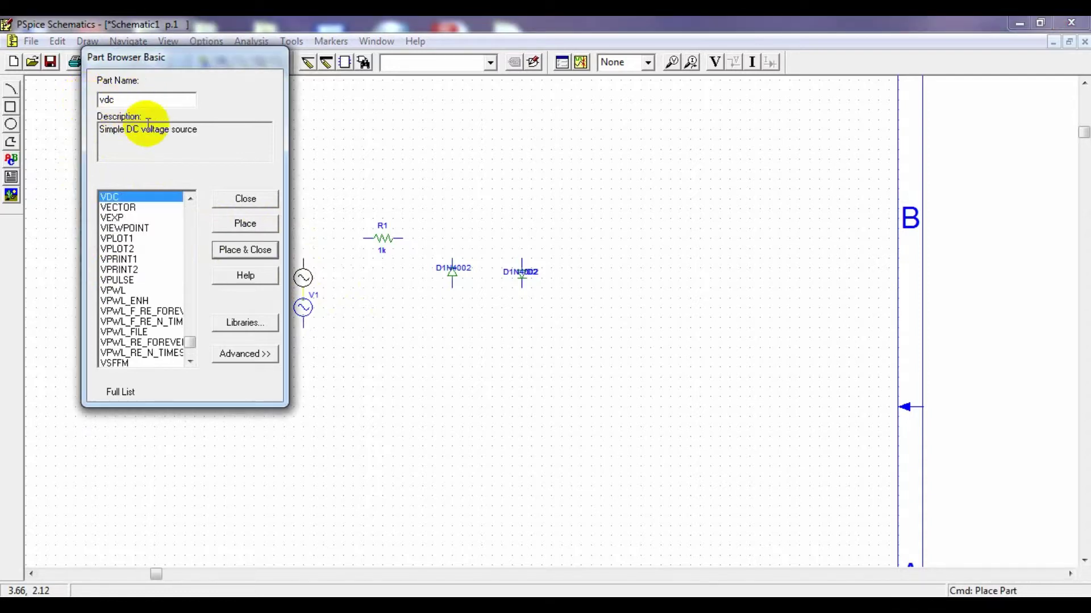
{"action": "left_click", "coordinate": [245, 226]}
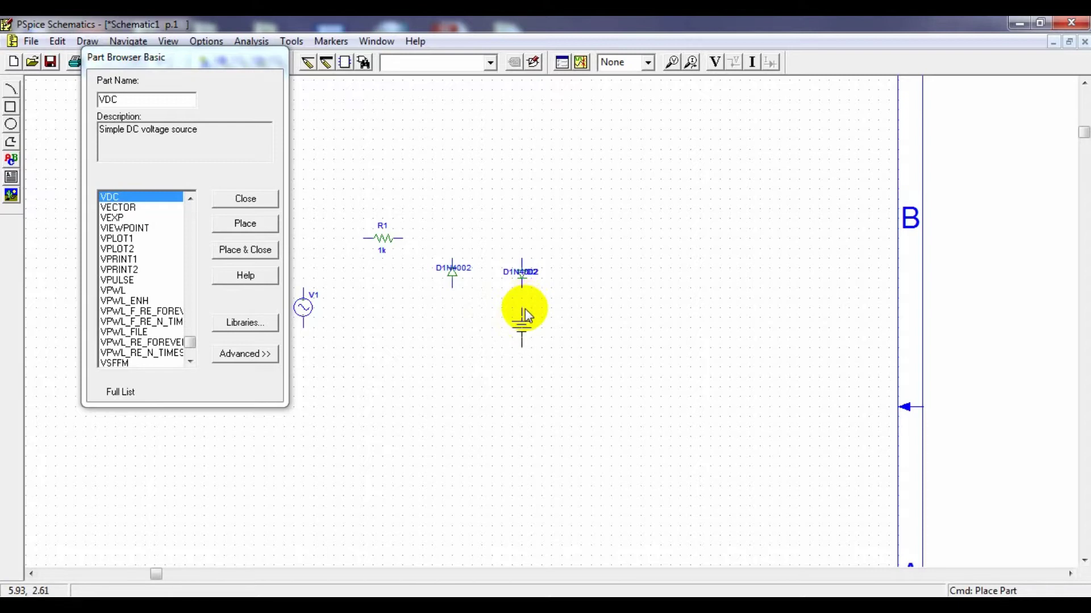
{"action": "left_click", "coordinate": [524, 309]}
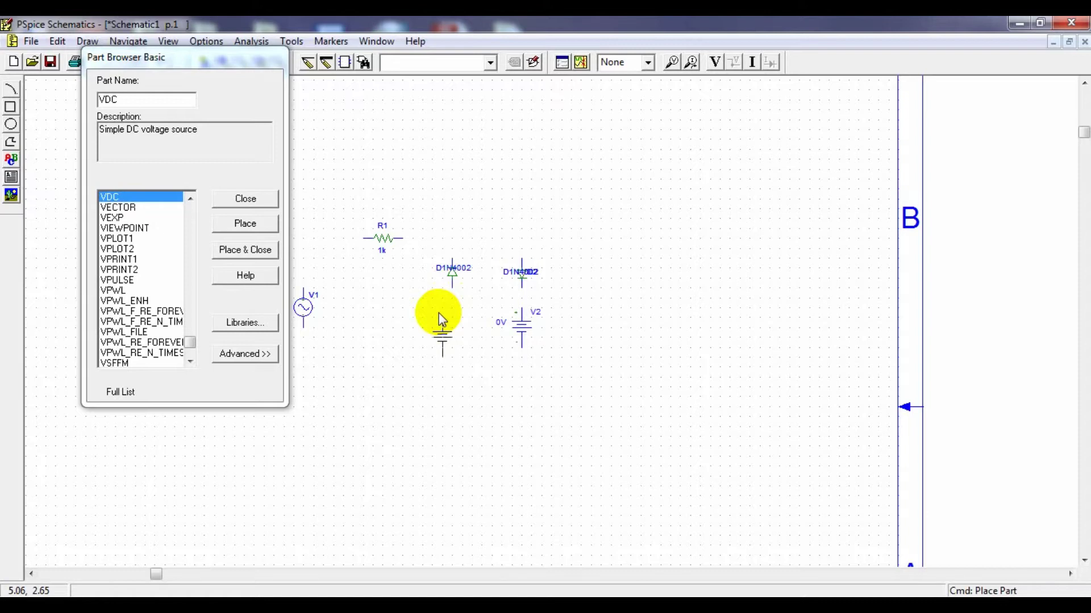
{"action": "key", "text": "ctrl+r"}
{"action": "key", "text": "ctrl+r"}
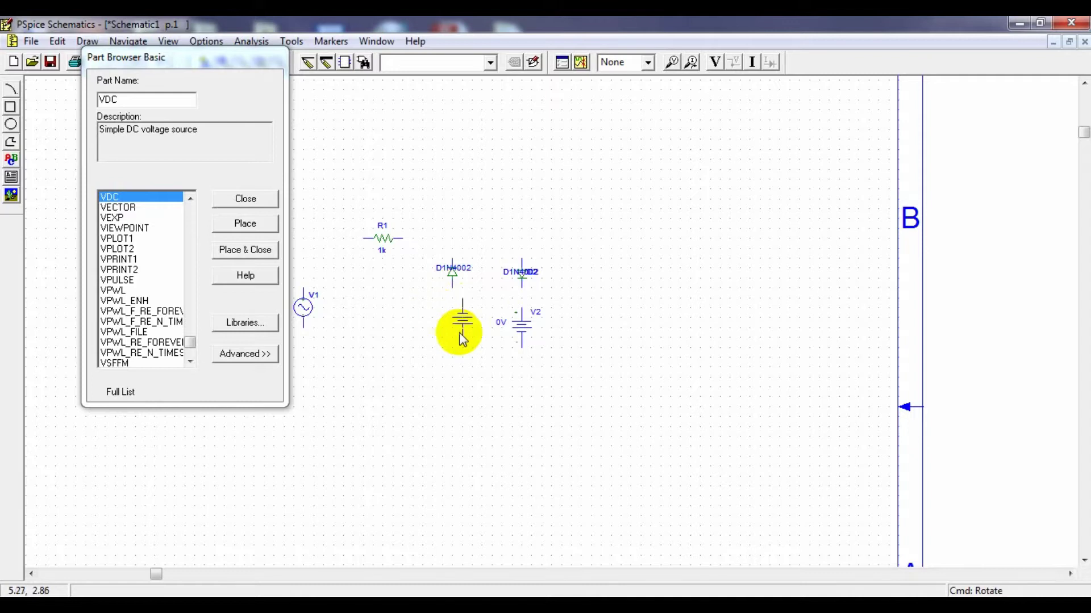
{"action": "left_click", "coordinate": [451, 345]}
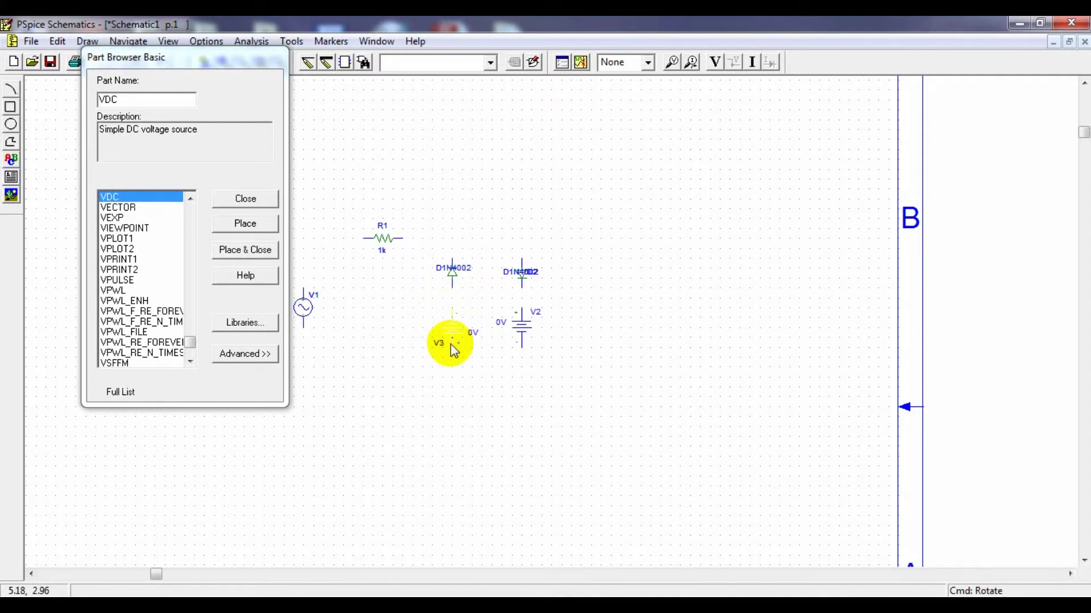
{"action": "right_click", "coordinate": [407, 396]}
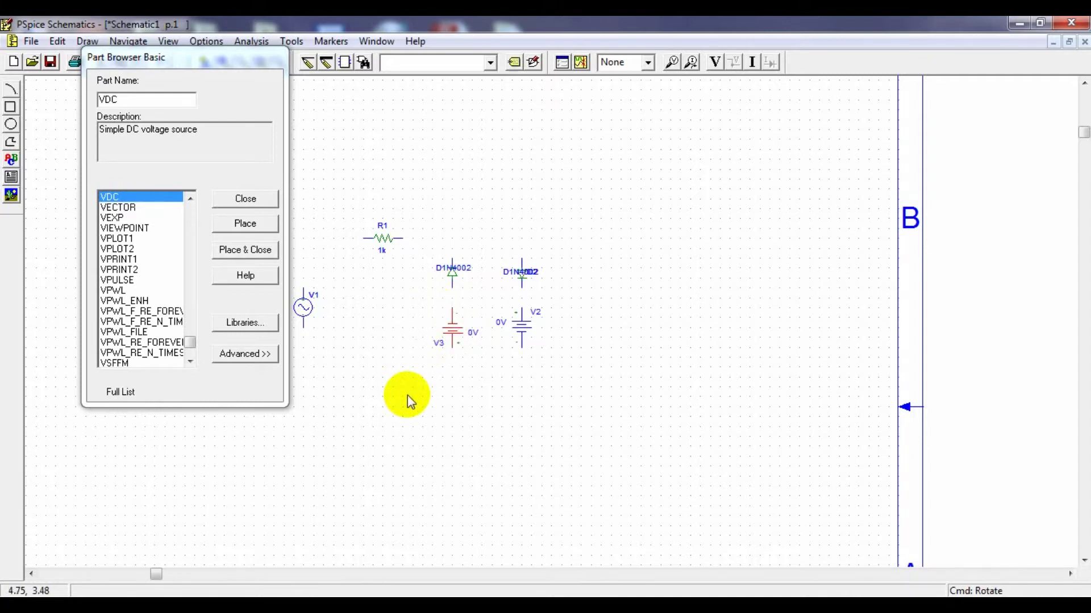
Step: Place one GND_EARTH ground symbol below the circuit, between the sine source and the DC sources
{"action": "left_click", "coordinate": [141, 88]}
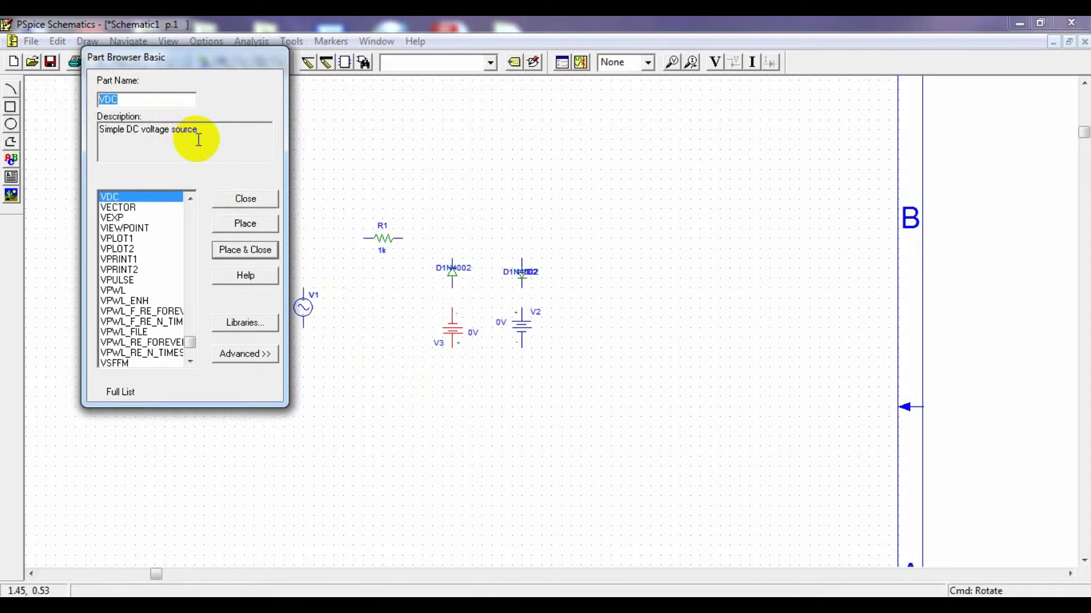
{"action": "type", "text": "gnd"}
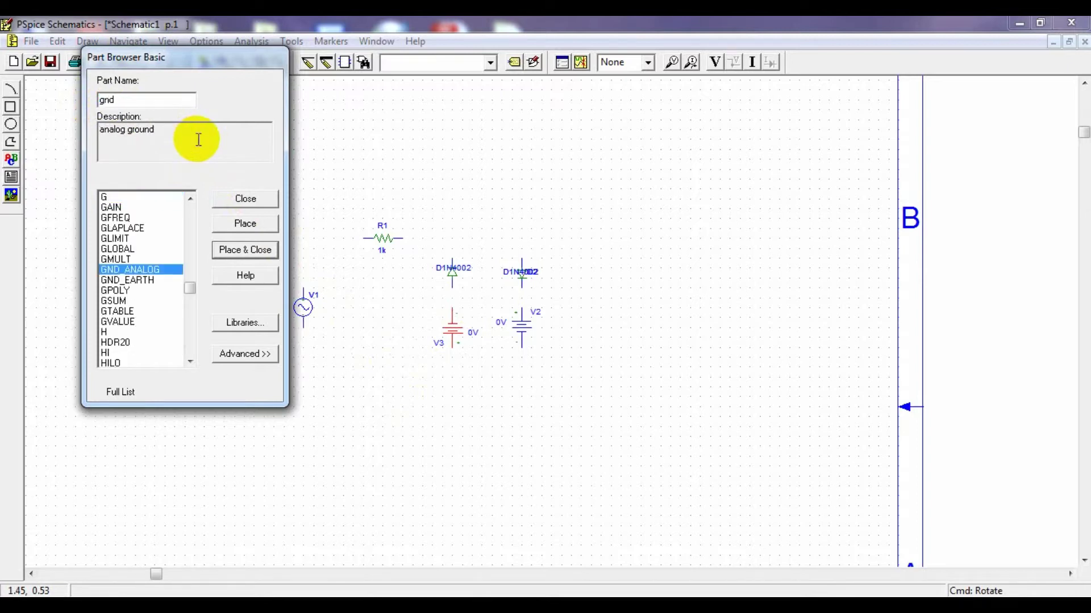
{"action": "left_click", "coordinate": [139, 282]}
{"action": "left_click", "coordinate": [250, 250]}
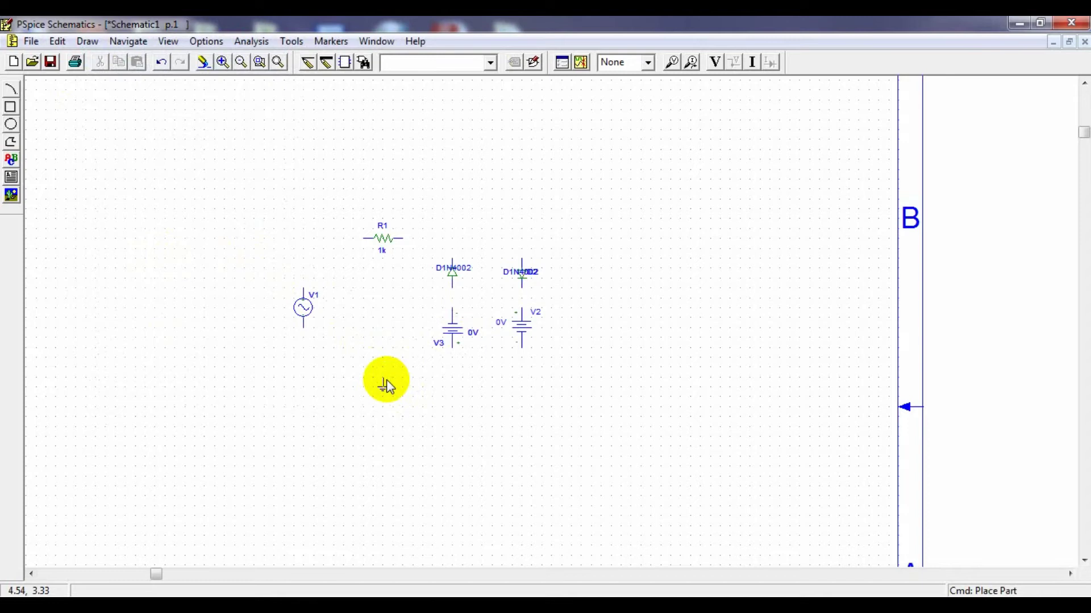
{"action": "left_click", "coordinate": [386, 379]}
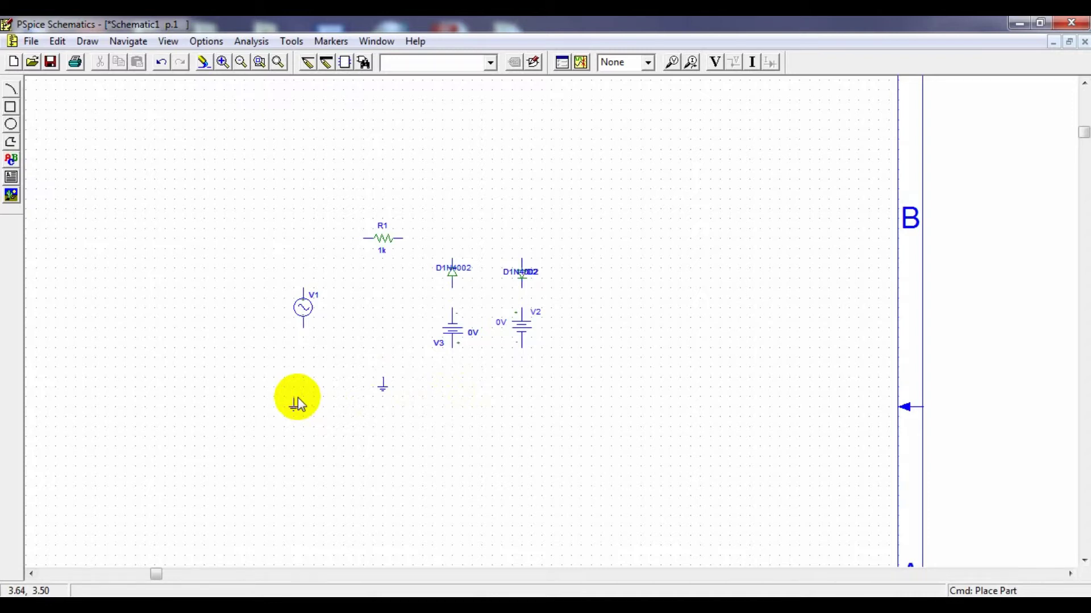
{"action": "key", "text": "Escape"}
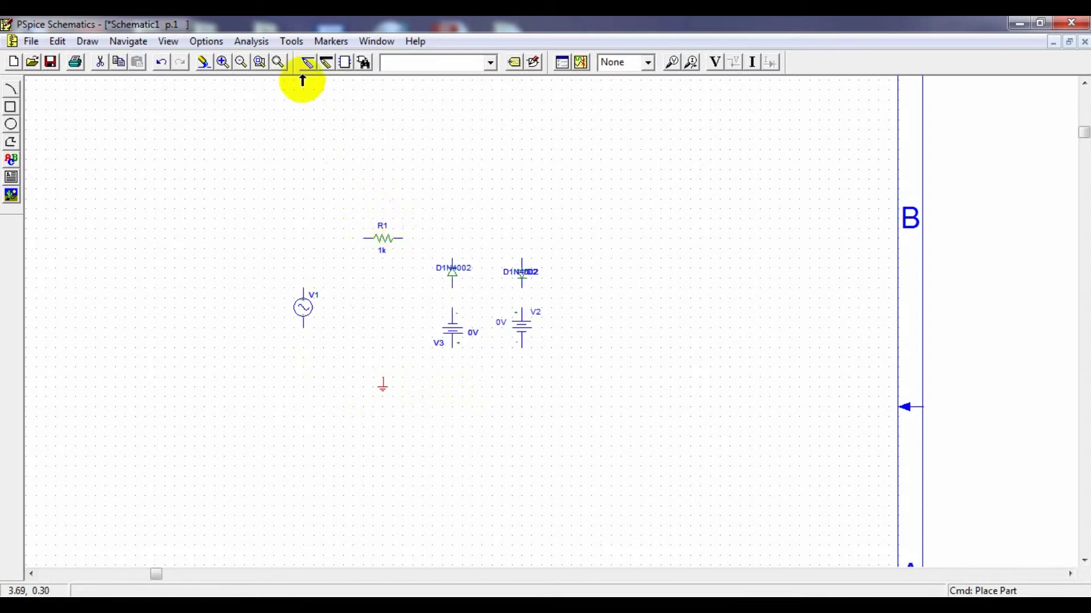
Step: Draw a wire from the top terminal of sine source V1 up and across to the left end of resistor R1
{"action": "scroll", "coordinate": [302, 81], "scroll_direction": "up", "scroll_amount": 1}
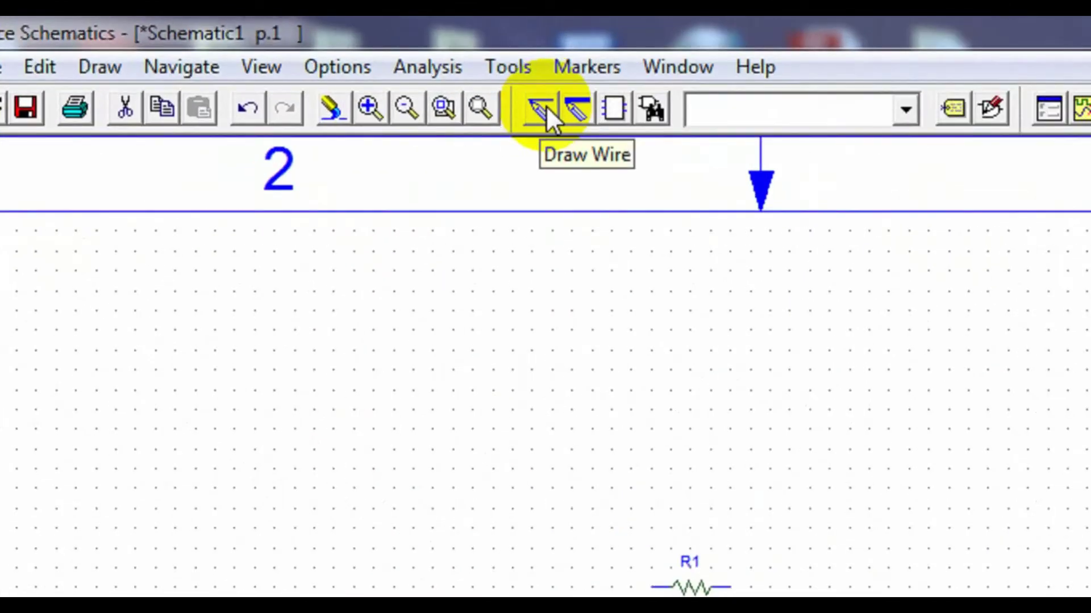
{"action": "left_click", "coordinate": [547, 106]}
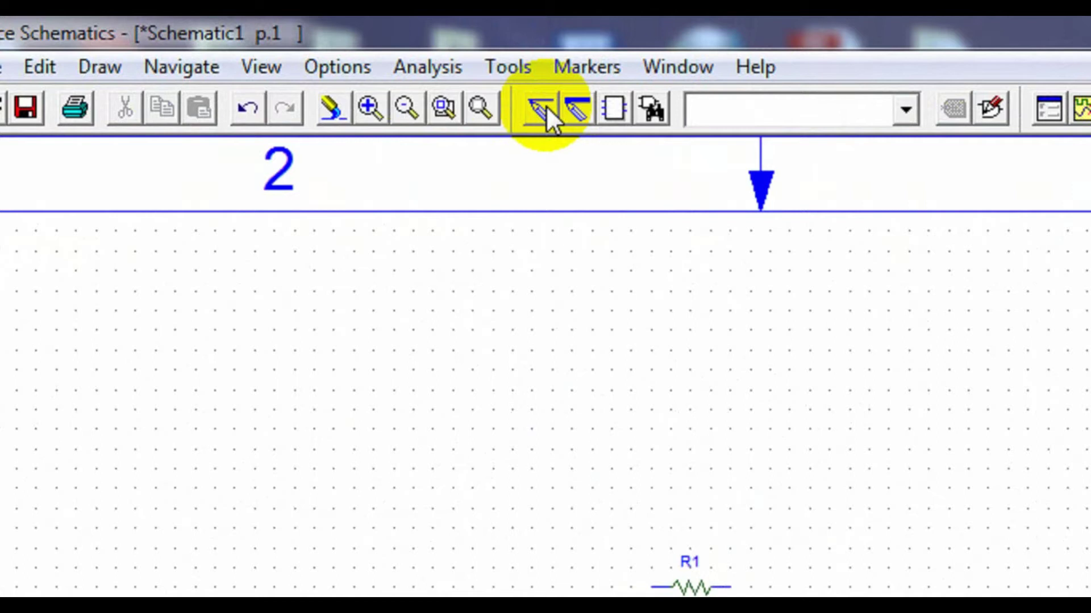
{"action": "key", "text": "alt+F4"}
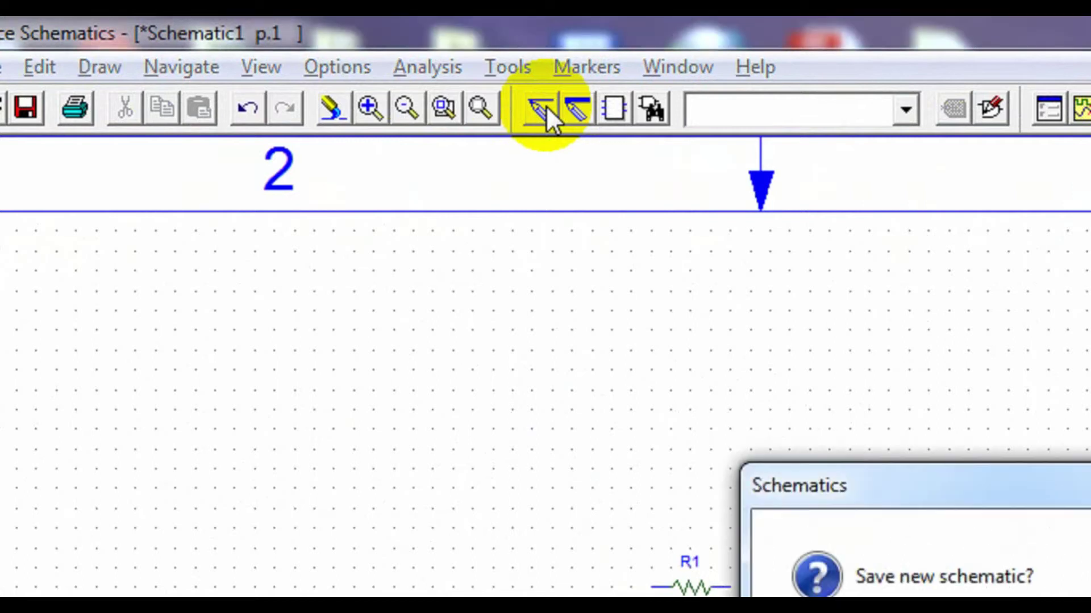
{"action": "key", "text": "Escape"}
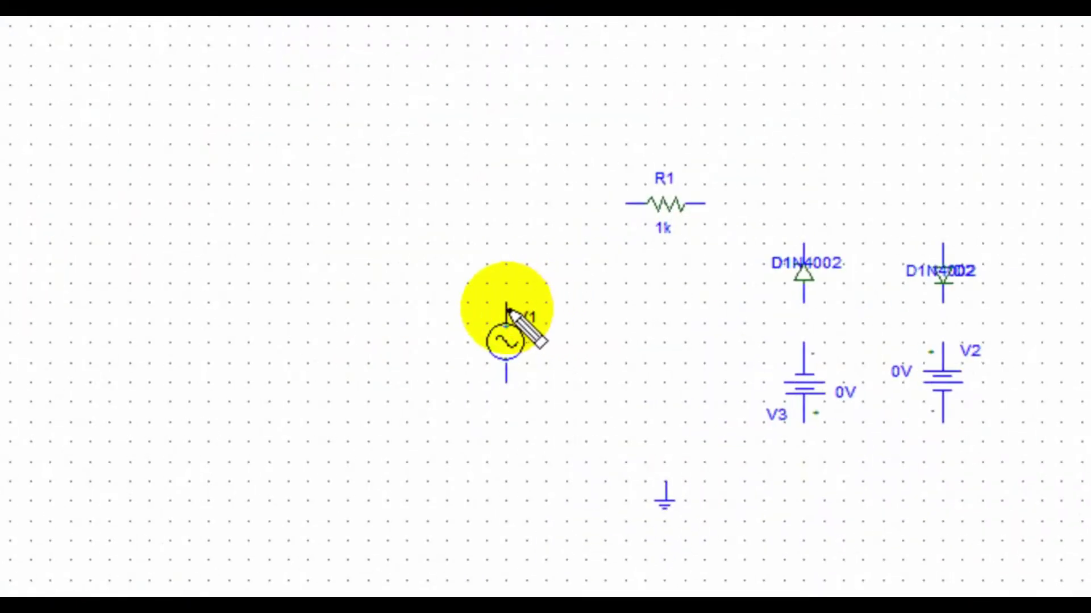
{"action": "left_click", "coordinate": [506, 302]}
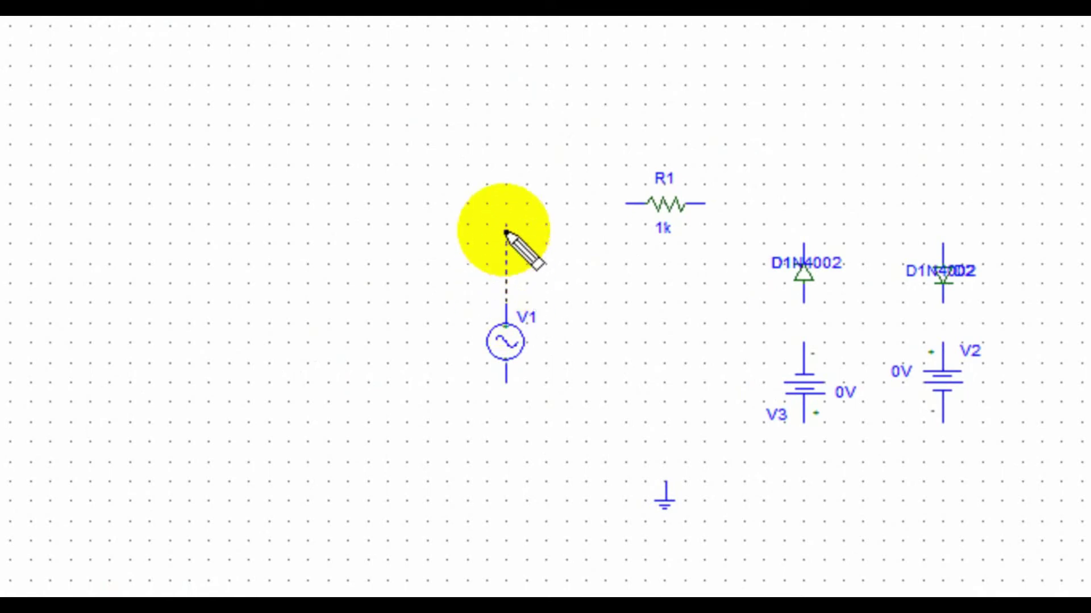
{"action": "left_click", "coordinate": [623, 204]}
{"action": "left_click", "coordinate": [625, 204]}
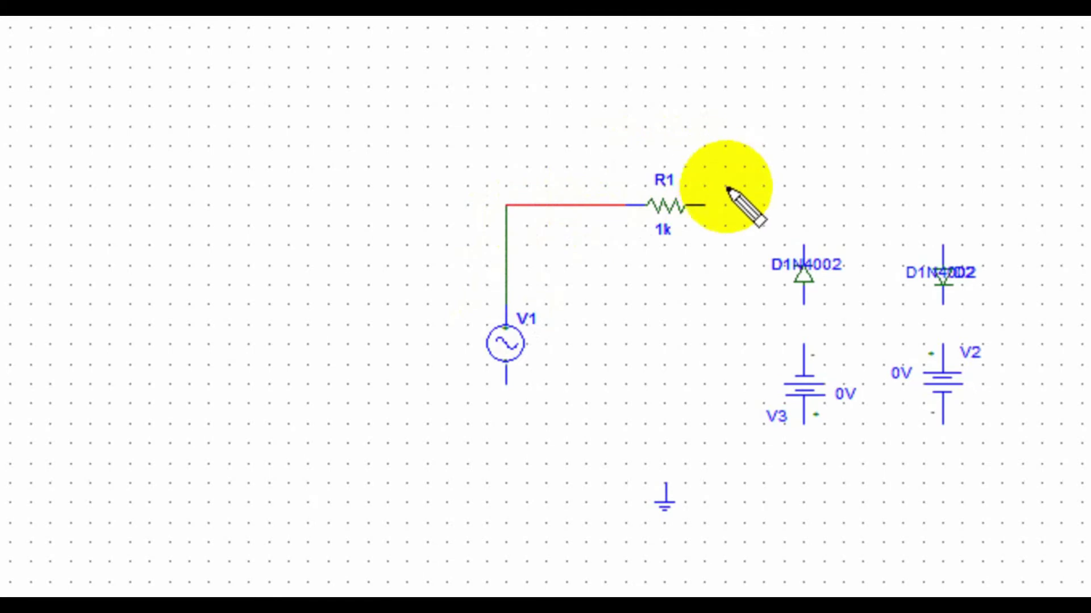
Step: Draw a wire from the free end of resistor R1 across and down to the top of the upward-pointing diode
{"action": "left_click", "coordinate": [708, 206]}
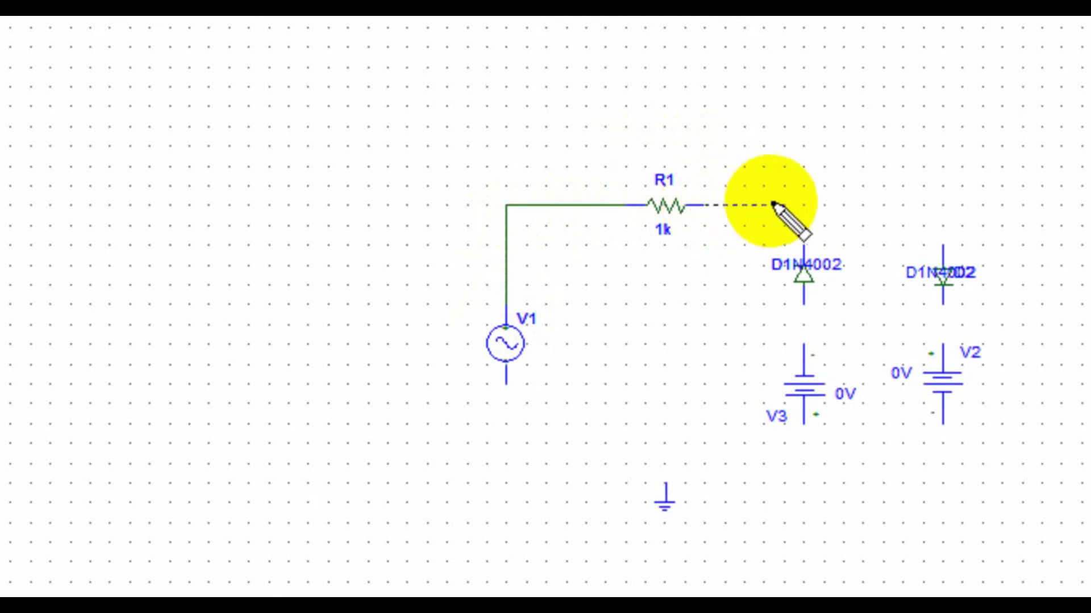
{"action": "left_click", "coordinate": [806, 244]}
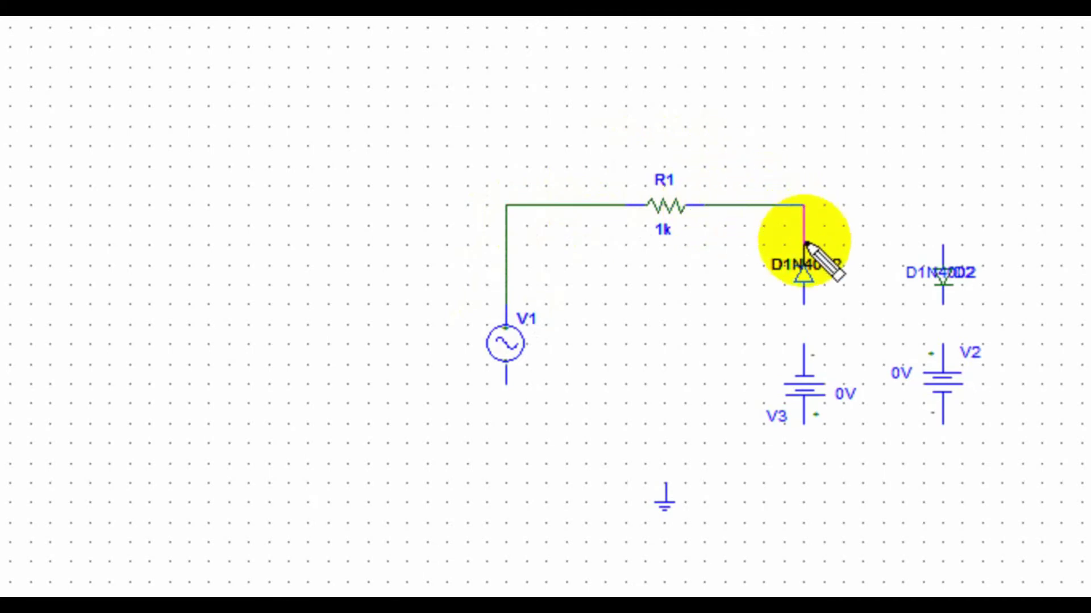
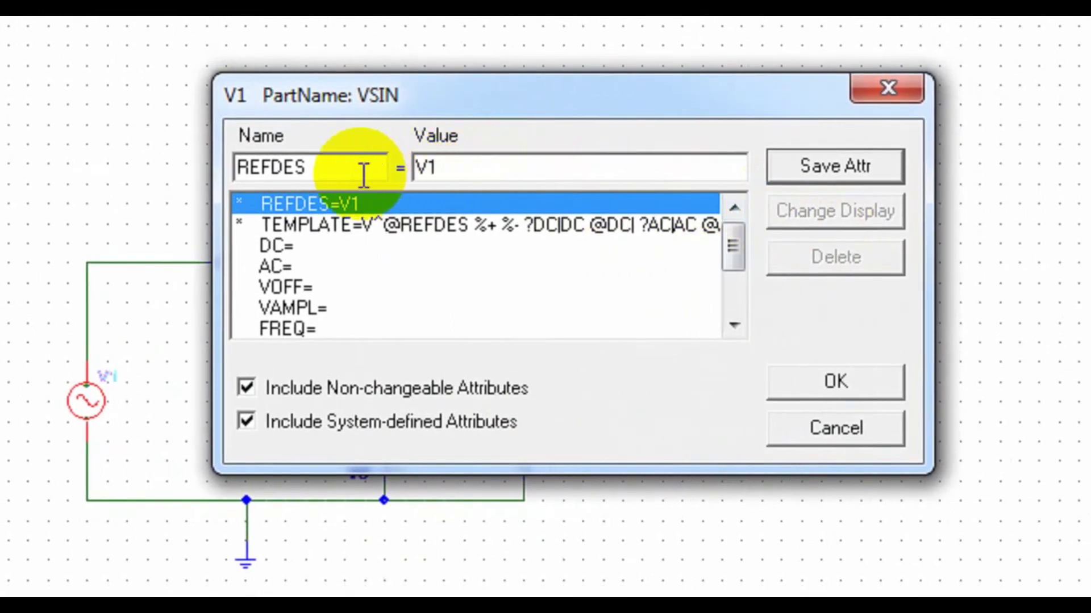
Step: Set both the DC and AC attributes of sine source V1 to 0, saving each change
{"action": "left_click", "coordinate": [279, 246]}
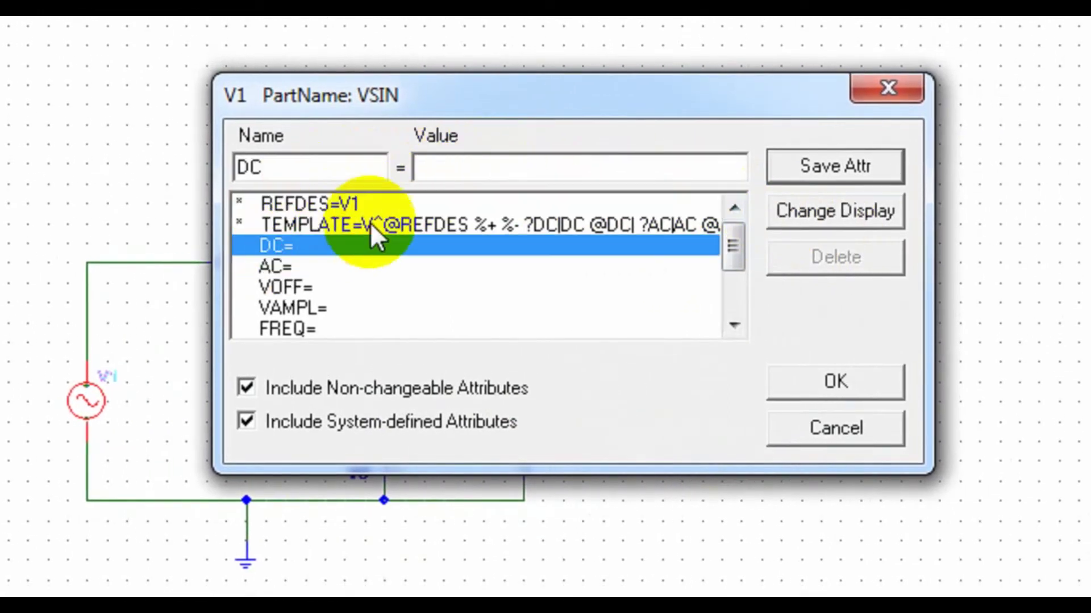
{"action": "left_click", "coordinate": [449, 167]}
{"action": "type", "text": "0"}
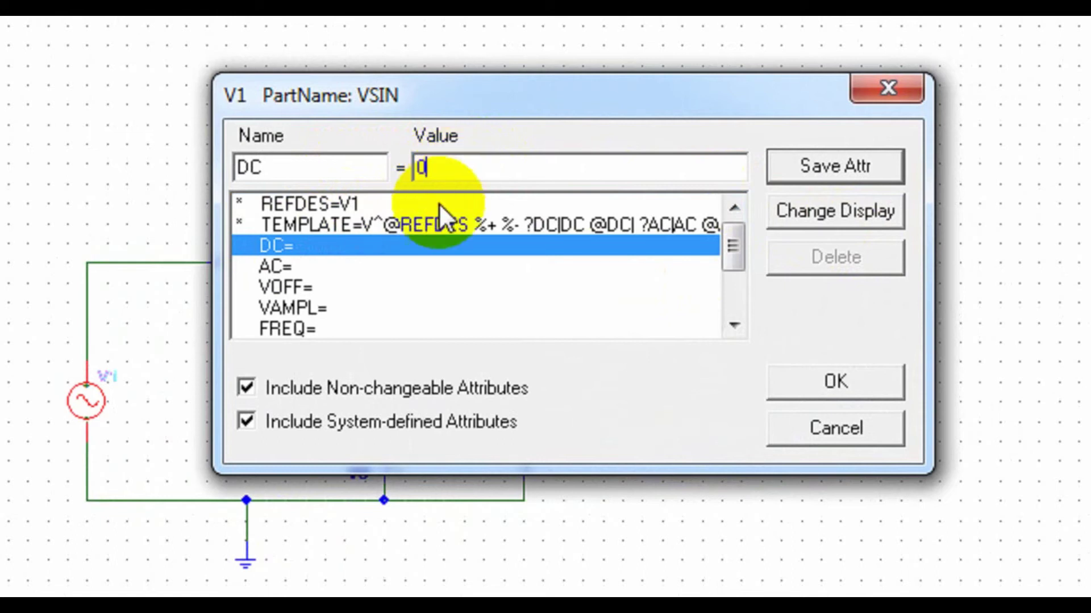
{"action": "left_click", "coordinate": [288, 263]}
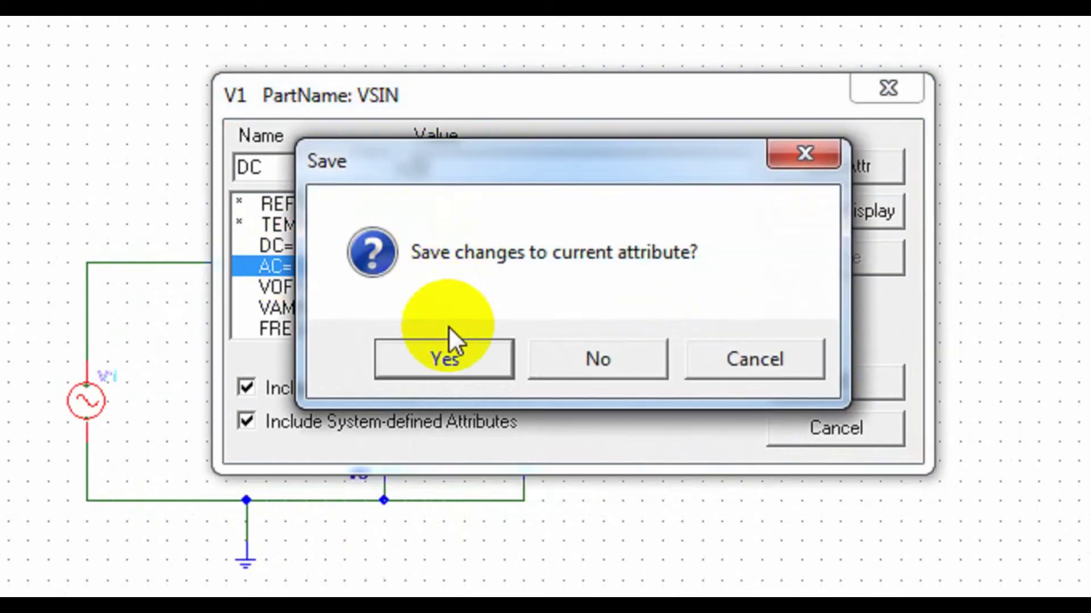
{"action": "left_click", "coordinate": [445, 356]}
{"action": "left_click", "coordinate": [281, 267]}
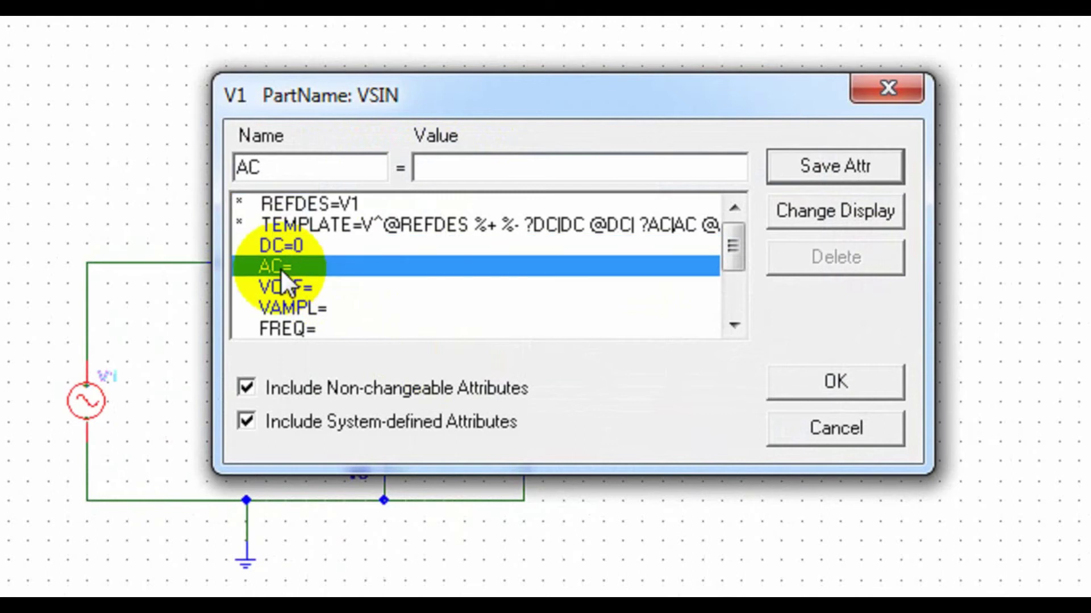
{"action": "left_click", "coordinate": [489, 171]}
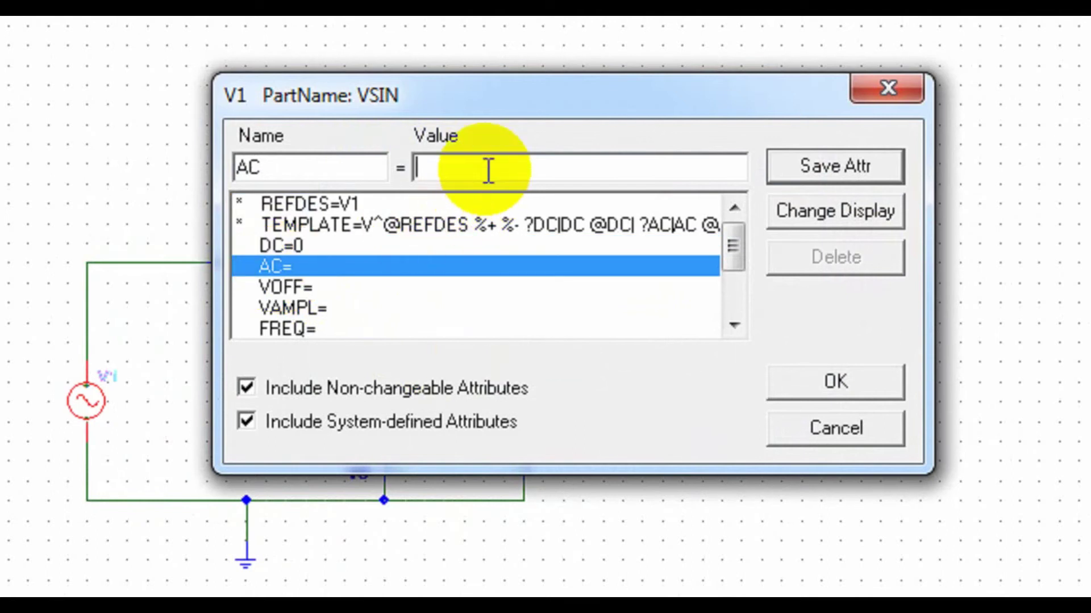
{"action": "type", "text": "0"}
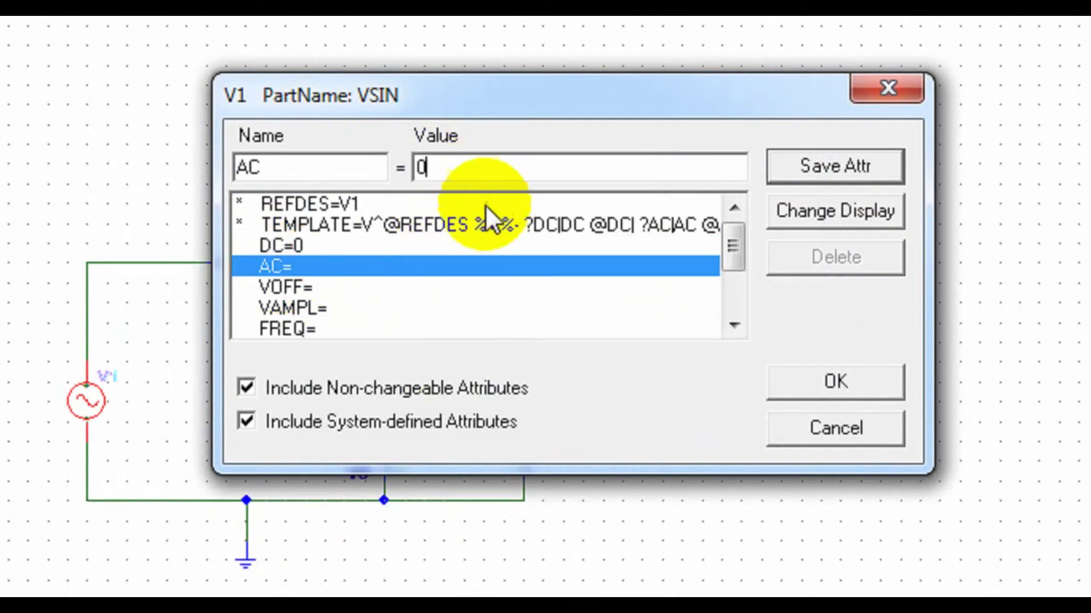
{"action": "left_click", "coordinate": [312, 286]}
{"action": "left_click", "coordinate": [454, 358]}
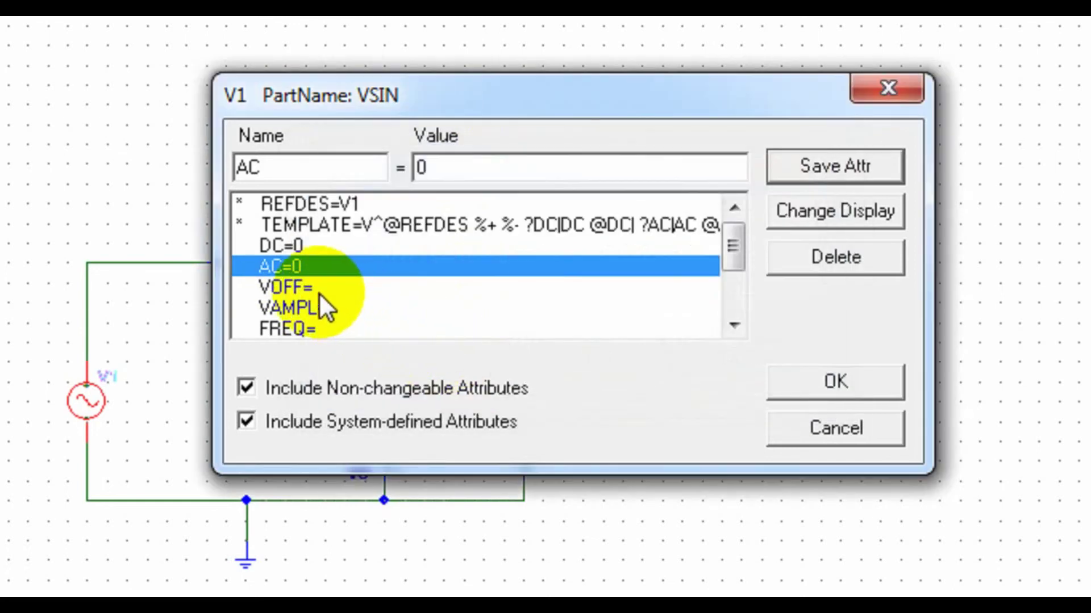
Step: Set the offset voltage attribute VOFF of sine source V1 to 0 and save the change
{"action": "left_click", "coordinate": [298, 289]}
{"action": "left_click", "coordinate": [440, 167]}
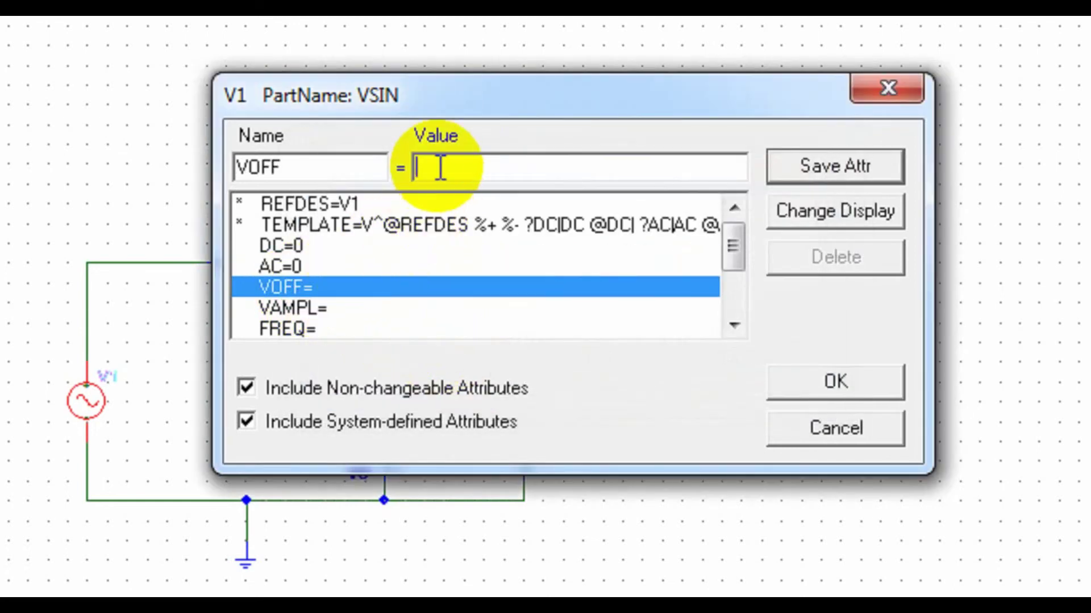
{"action": "type", "text": "0"}
{"action": "left_click", "coordinate": [310, 307]}
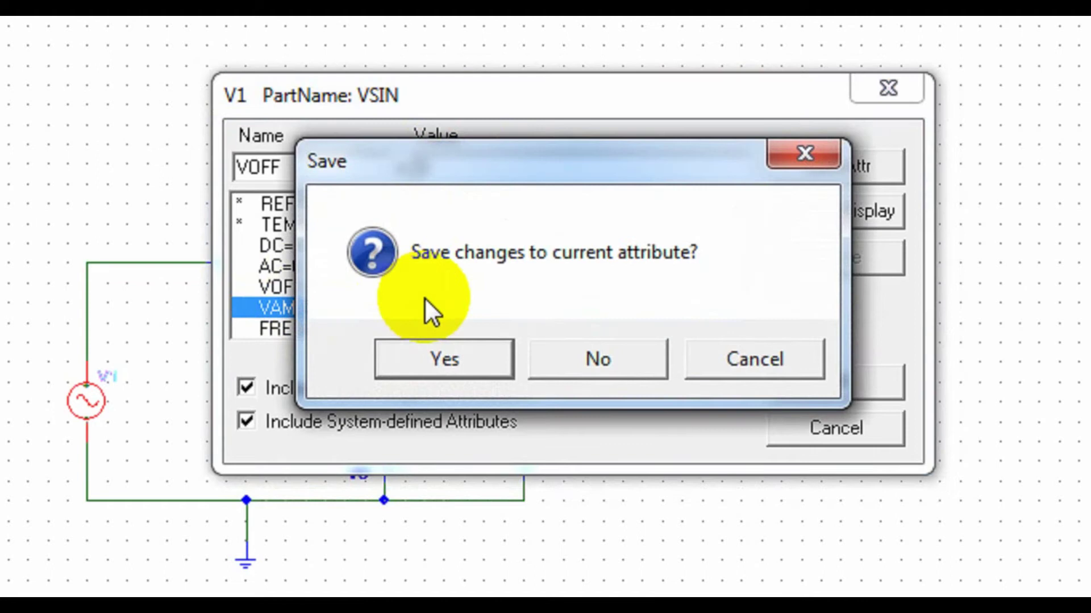
{"action": "left_click", "coordinate": [437, 358]}
Step: Set the amplitude attribute VAMPL of sine source V1 to 10v and save the change
{"action": "left_click", "coordinate": [325, 309]}
{"action": "left_click", "coordinate": [442, 169]}
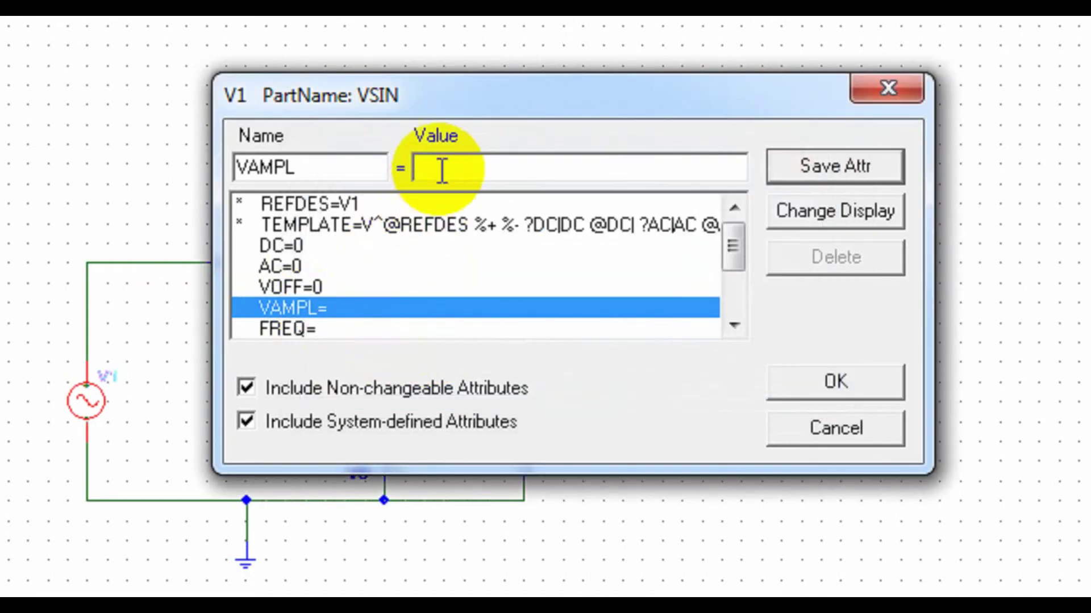
{"action": "type", "text": "10"}
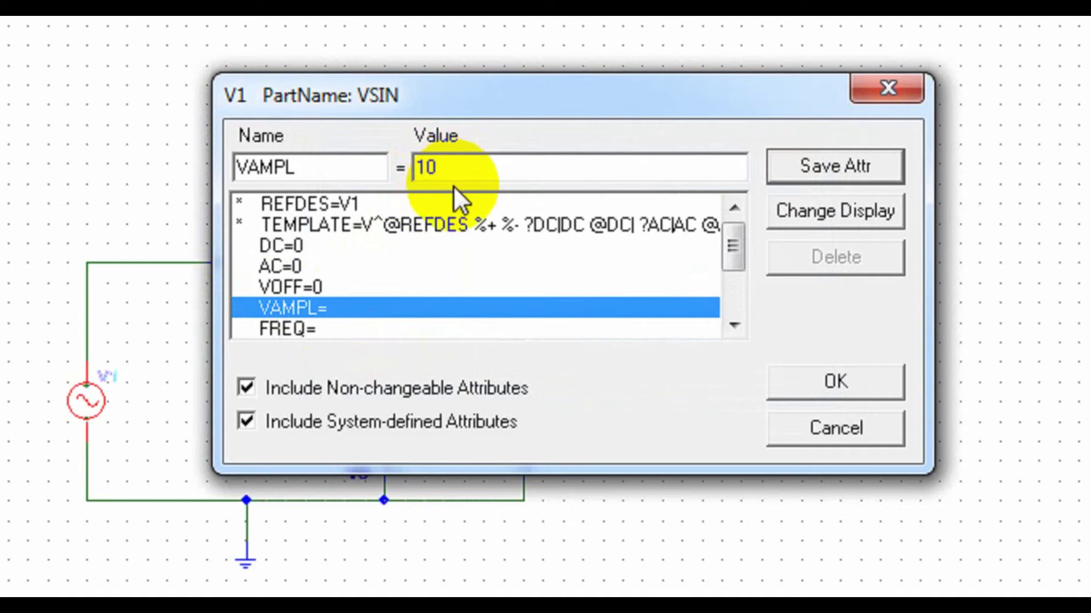
{"action": "type", "text": "v"}
{"action": "left_click", "coordinate": [333, 327]}
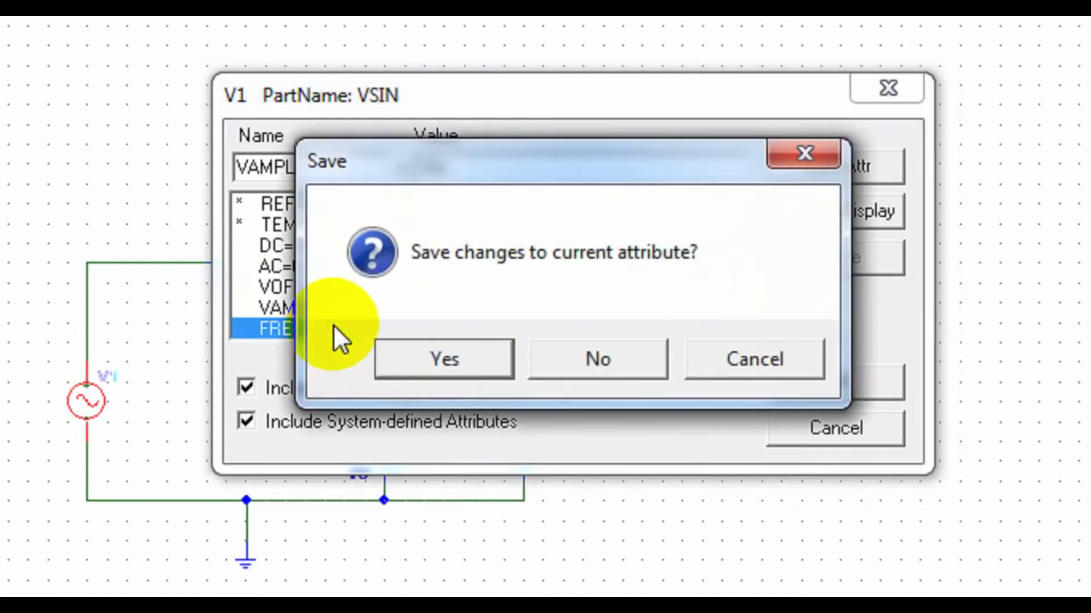
{"action": "left_click", "coordinate": [483, 346]}
Step: Set the frequency attribute FREQ of sine source V1 to 1k, save it and close the attribute settings
{"action": "left_click", "coordinate": [332, 334]}
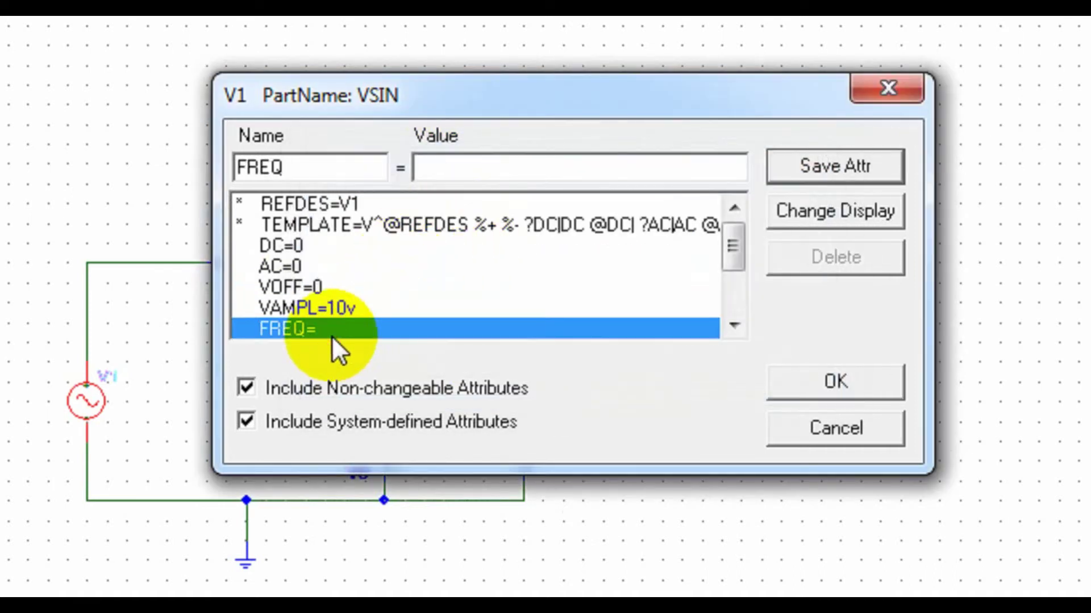
{"action": "left_click", "coordinate": [442, 169]}
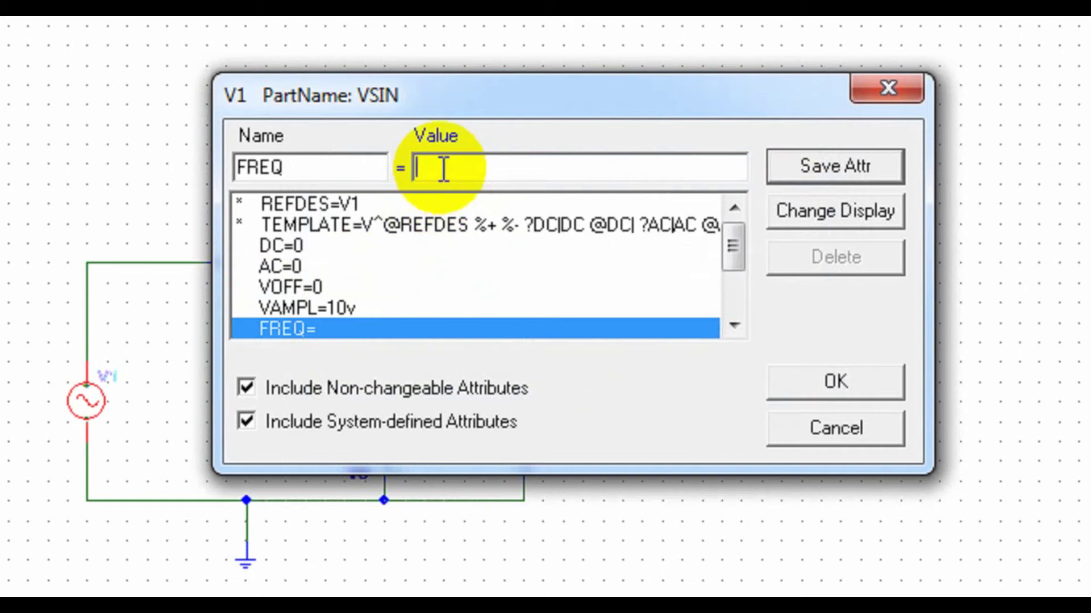
{"action": "type", "text": "1k"}
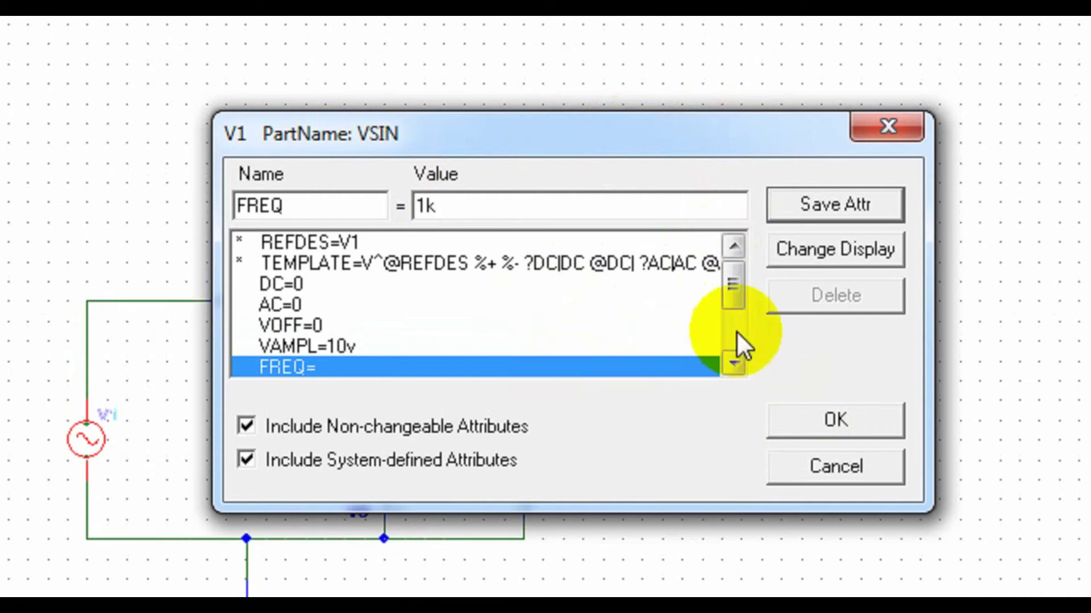
{"action": "left_click", "coordinate": [735, 364]}
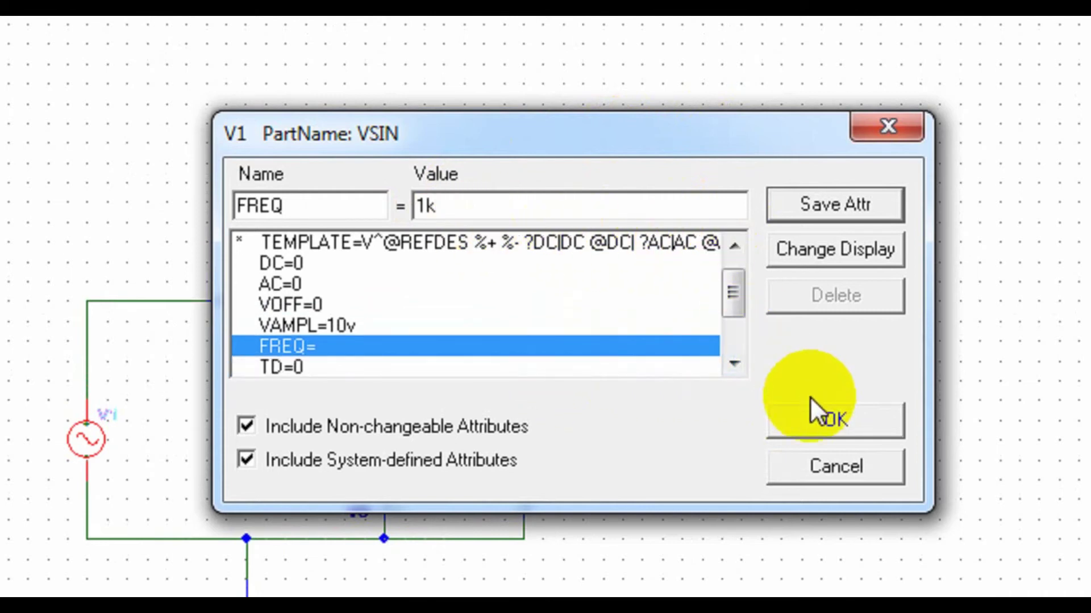
{"action": "left_click", "coordinate": [818, 414]}
{"action": "left_click", "coordinate": [455, 392]}
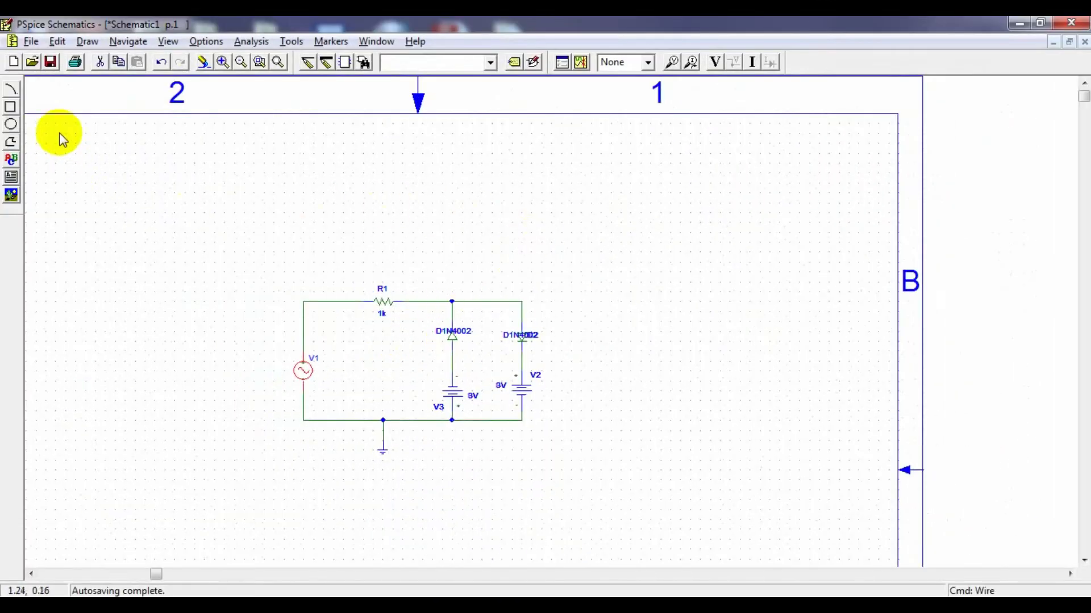
Step: Start saving the schematic and browse to the New Volume (E:) drive as the save location
{"action": "left_click", "coordinate": [51, 65]}
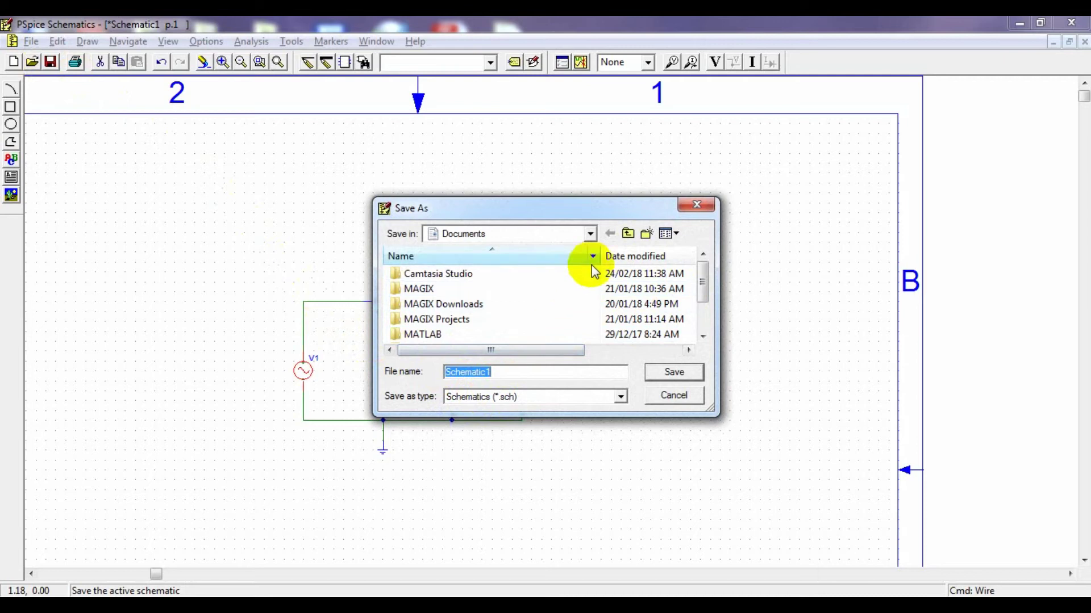
{"action": "left_click", "coordinate": [628, 233]}
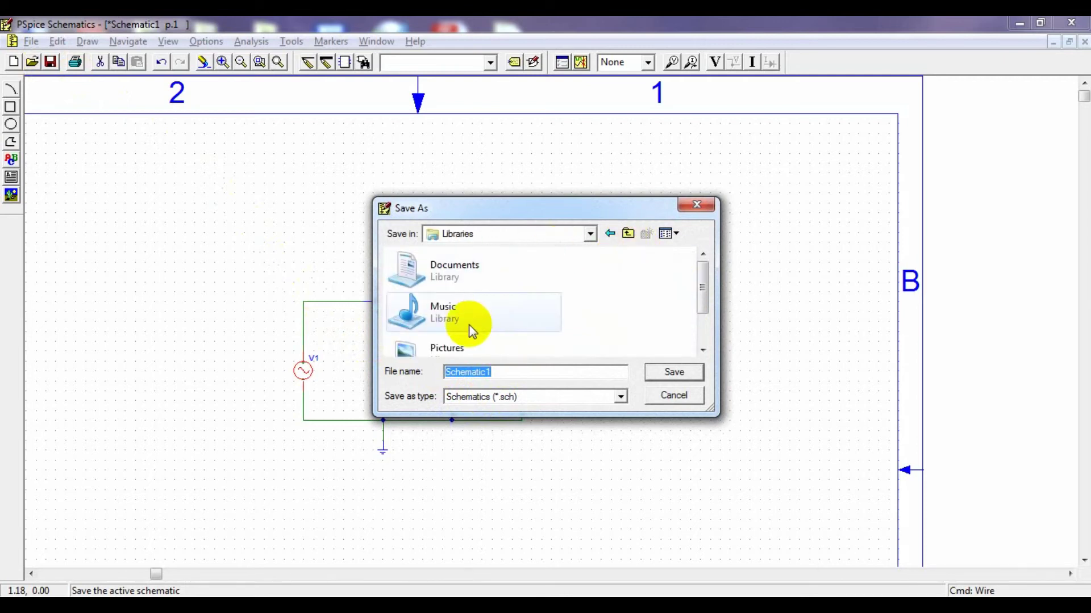
{"action": "mouse_move", "coordinate": [701, 290]}
{"action": "left_mouse_down"}
{"action": "mouse_move", "coordinate": [699, 334]}
{"action": "mouse_move", "coordinate": [718, 280]}
{"action": "left_mouse_up"}
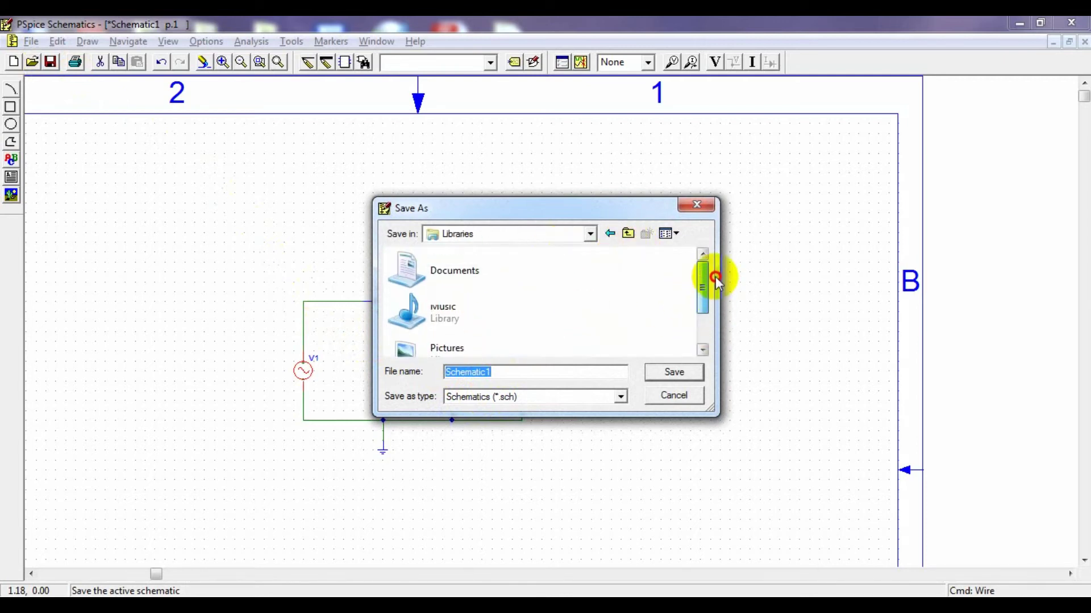
{"action": "left_click", "coordinate": [627, 233]}
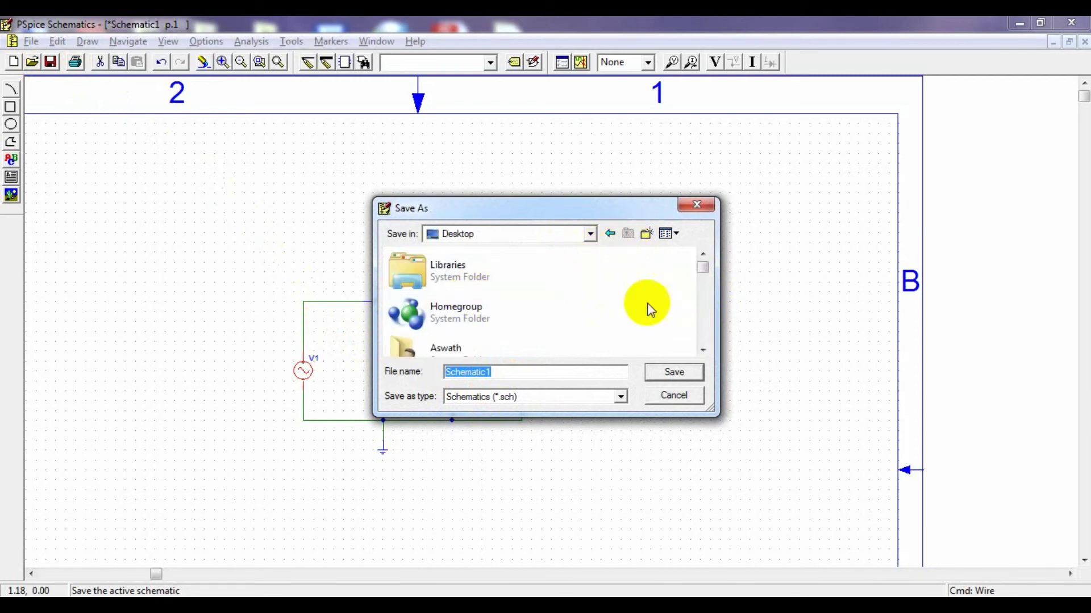
{"action": "left_click_drag", "start_coordinate": [704, 270], "coordinate": [701, 280]}
{"action": "double_click", "coordinate": [423, 291]}
{"action": "double_click", "coordinate": [473, 325]}
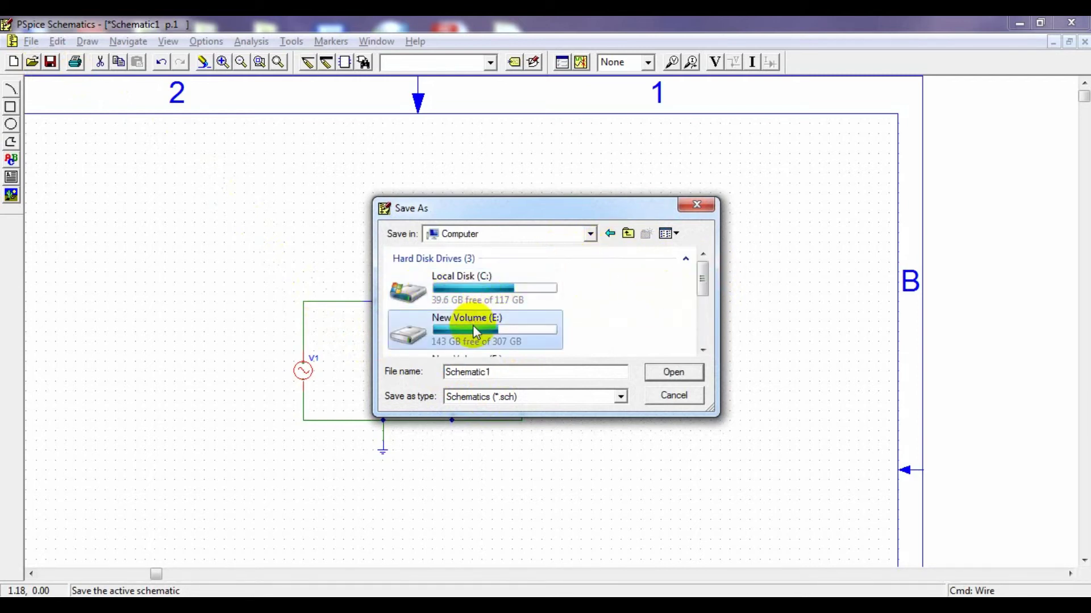
Step: Create a new folder named pspice_work on the New Volume (E:) drive
{"action": "scroll", "coordinate": [444, 309], "scroll_direction": "down", "scroll_amount": 1}
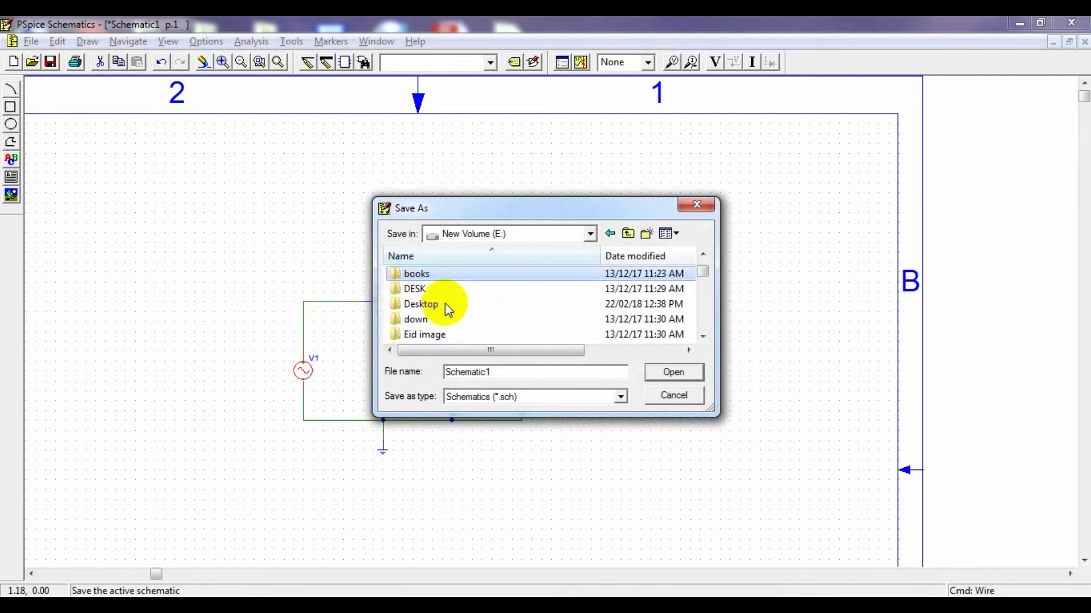
{"action": "scroll", "coordinate": [445, 305], "scroll_direction": "down", "scroll_amount": 10}
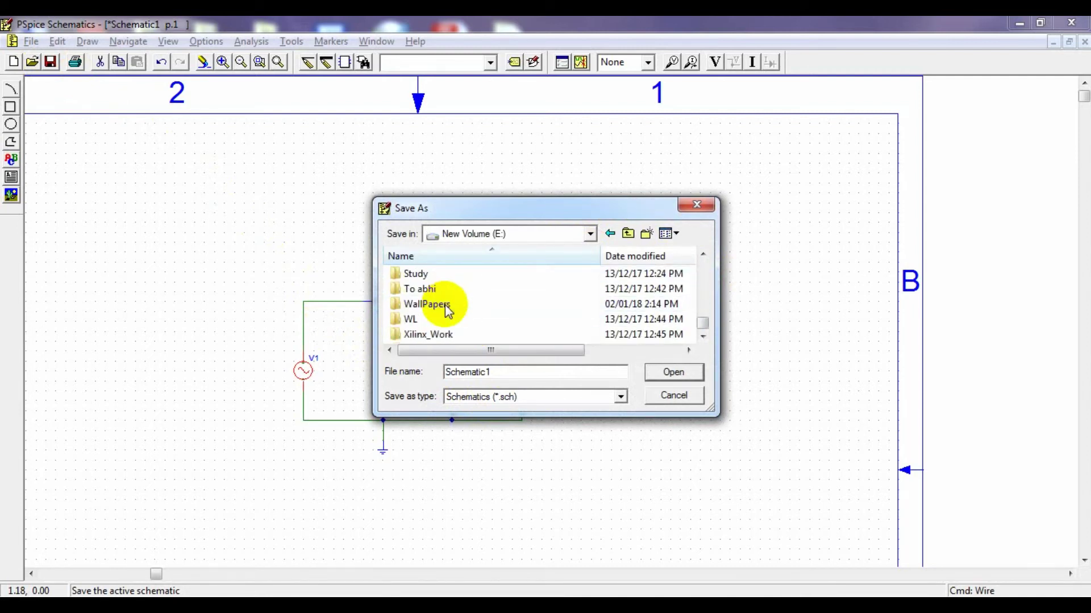
{"action": "left_click", "coordinate": [551, 306]}
{"action": "scroll", "coordinate": [552, 307], "scroll_direction": "up", "scroll_amount": 3}
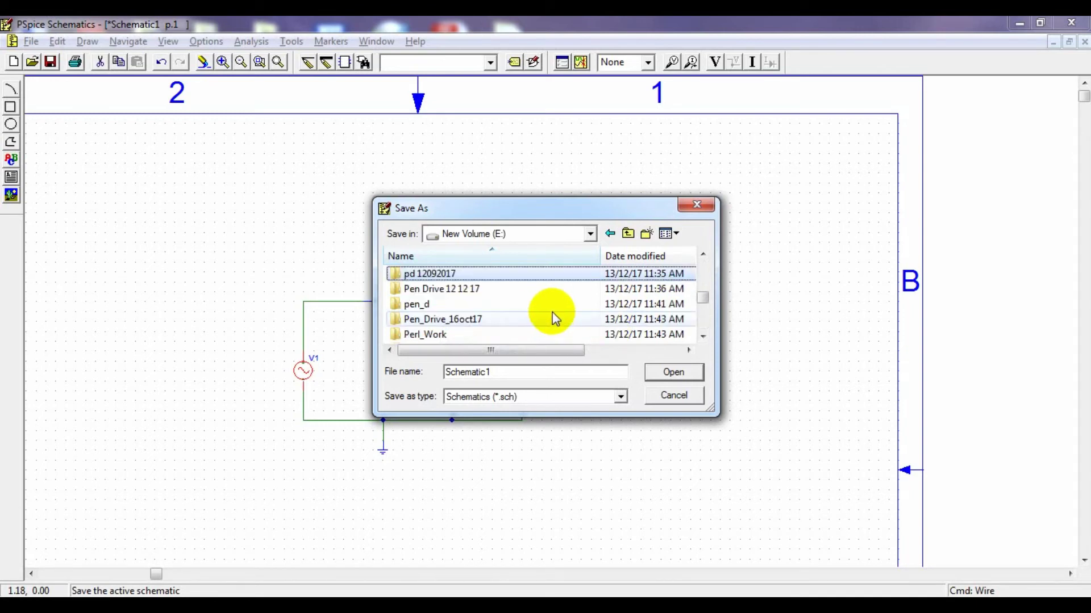
{"action": "left_click", "coordinate": [702, 337]}
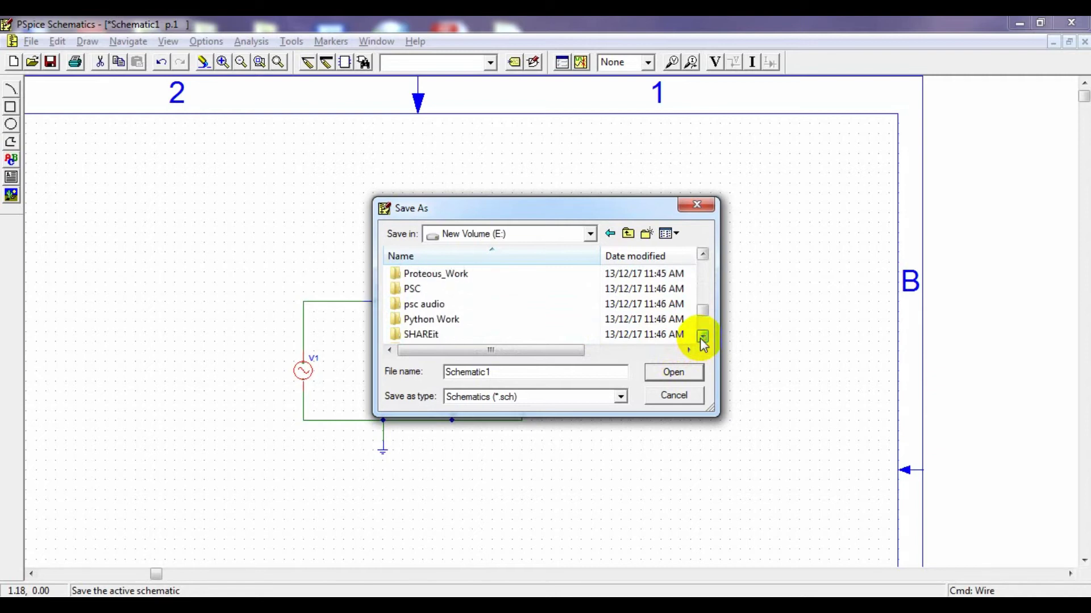
{"action": "right_click", "coordinate": [554, 308]}
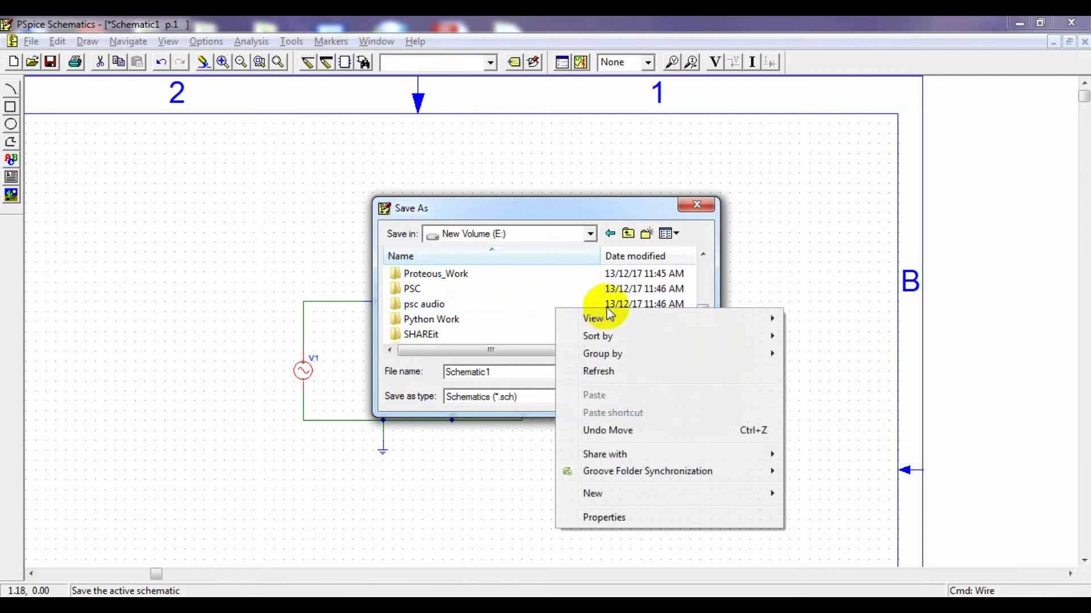
{"action": "mouse_move", "coordinate": [723, 494]}
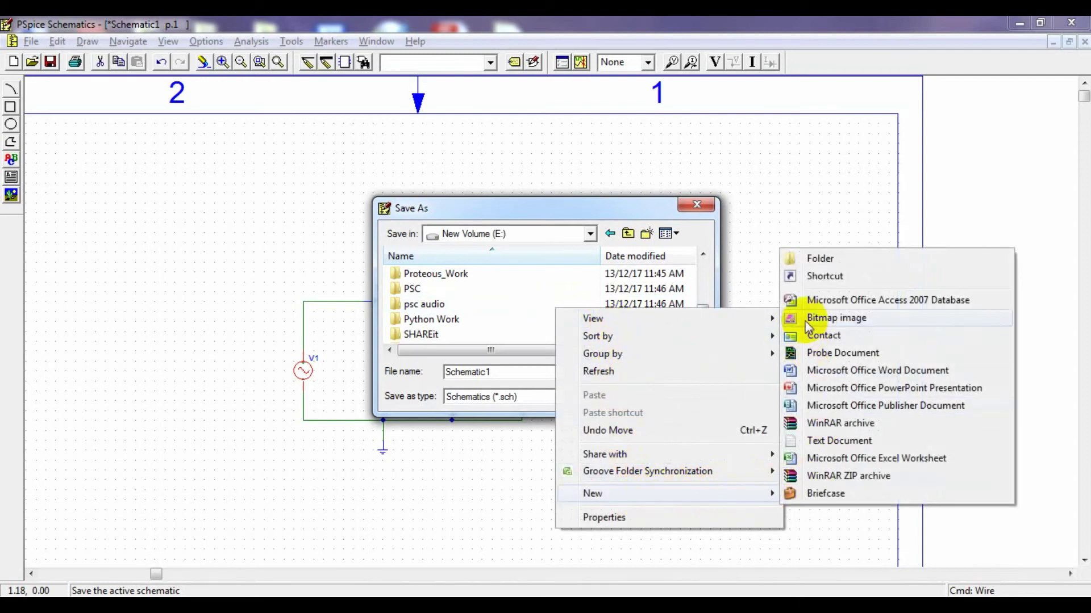
{"action": "left_click", "coordinate": [792, 256]}
{"action": "type", "text": "pspice_work"}
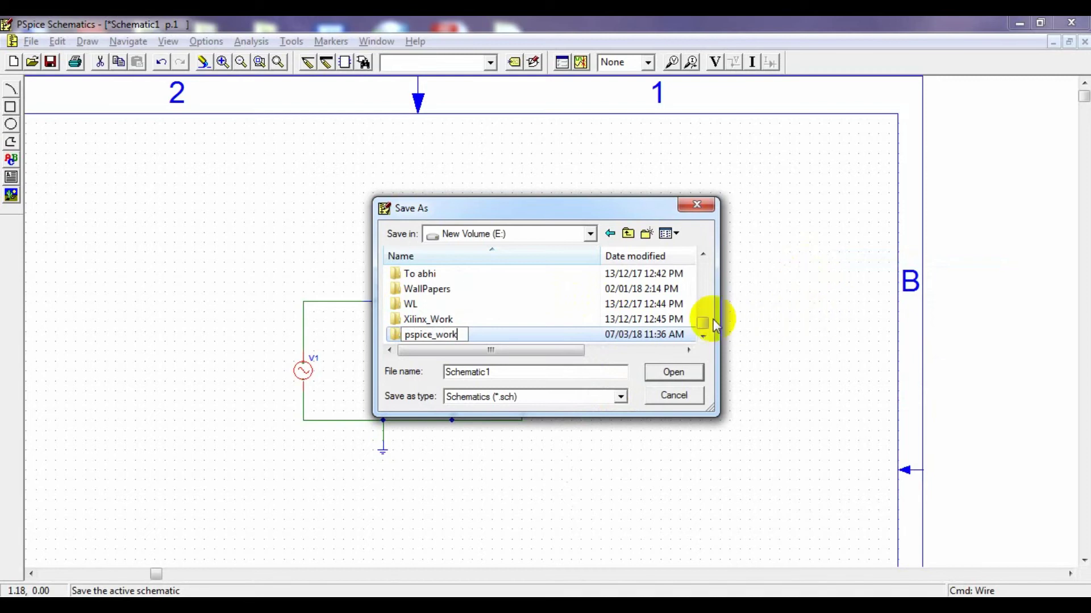
Step: Save the schematic as Schematic1 in the pspice_work folder
{"action": "left_click", "coordinate": [683, 376]}
{"action": "left_click", "coordinate": [683, 373]}
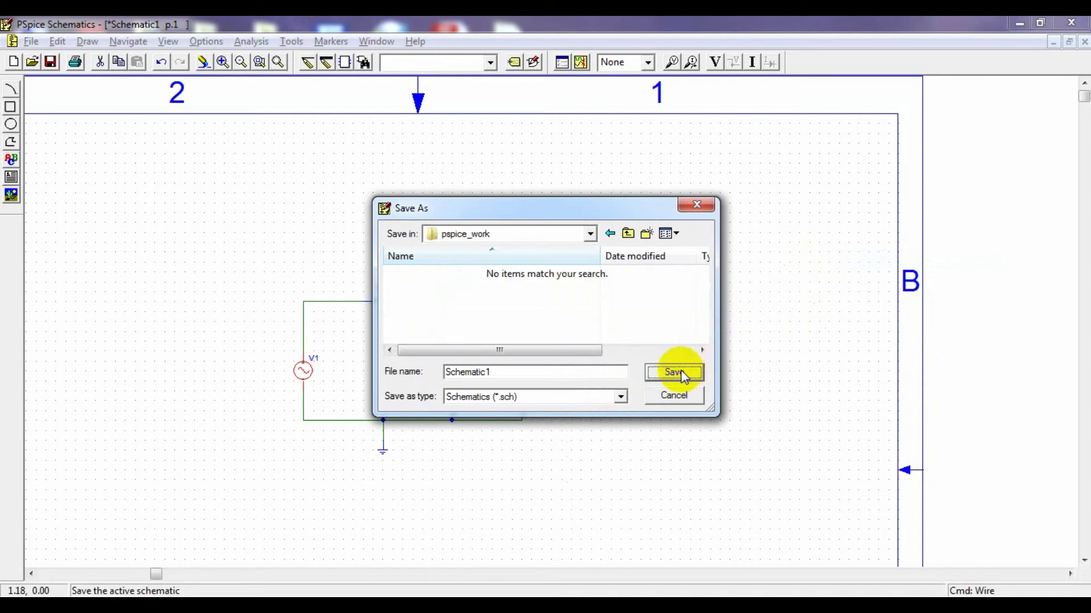
{"action": "left_click", "coordinate": [673, 372]}
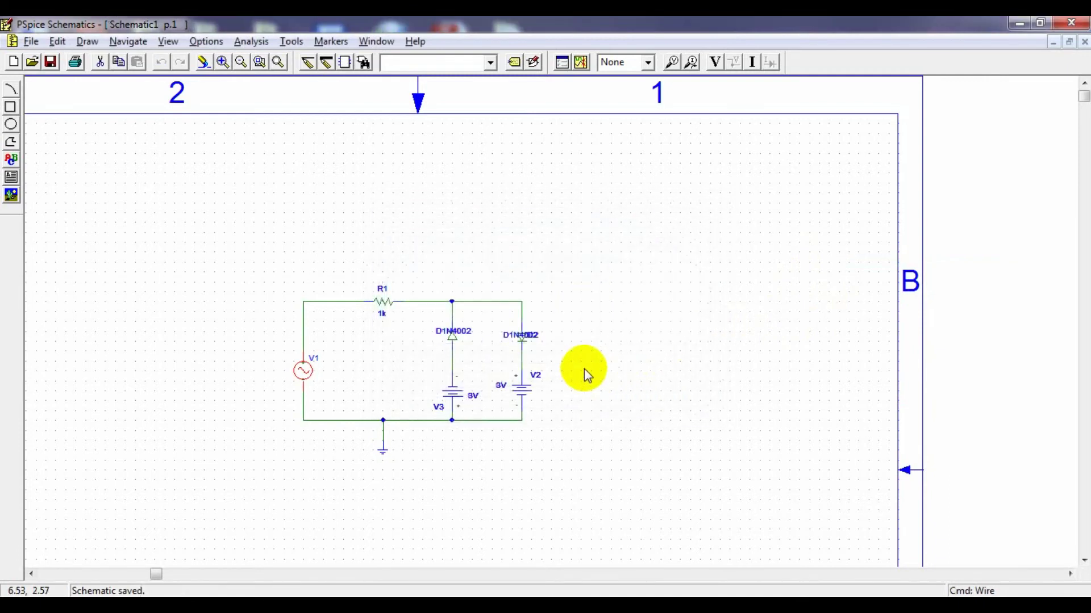
{"action": "left_click", "coordinate": [225, 65]}
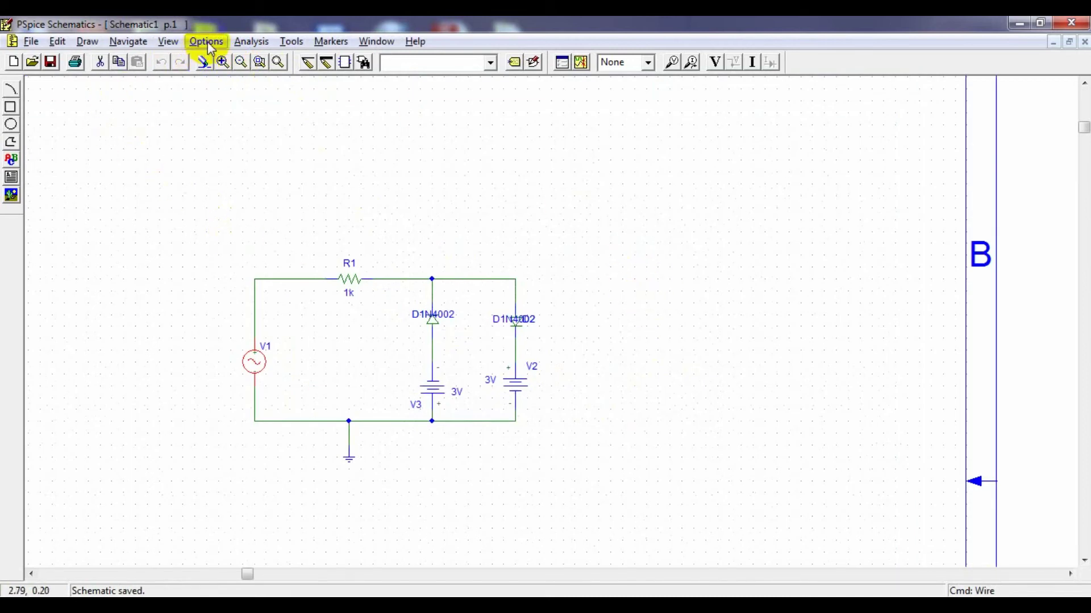
Step: Run an Electrical Rule Check on the clipper schematic and create its netlist
{"action": "left_click", "coordinate": [252, 42]}
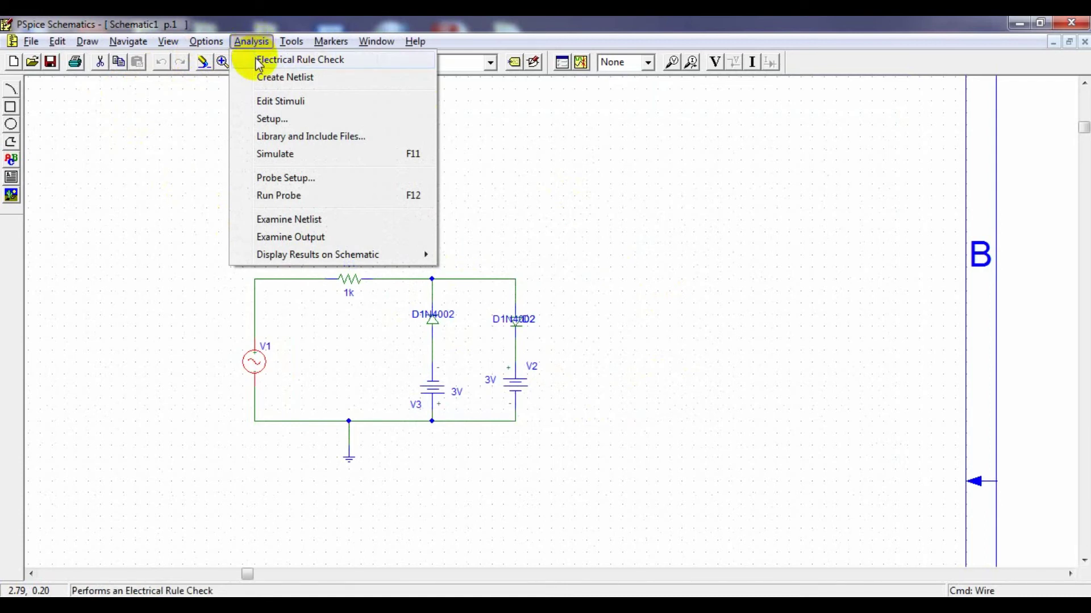
{"action": "left_click", "coordinate": [285, 60]}
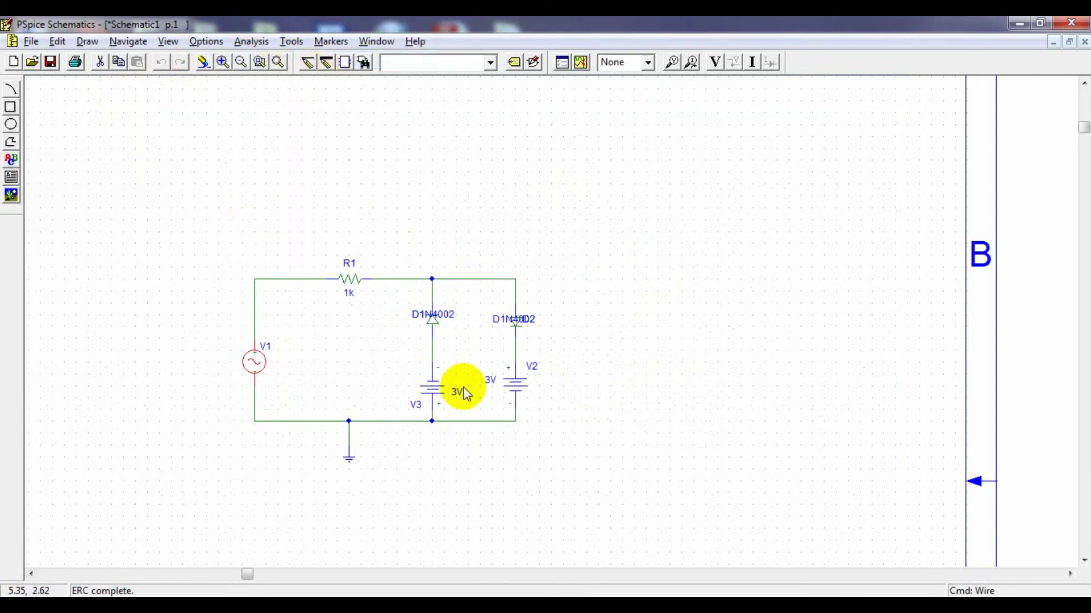
{"action": "left_click", "coordinate": [251, 44]}
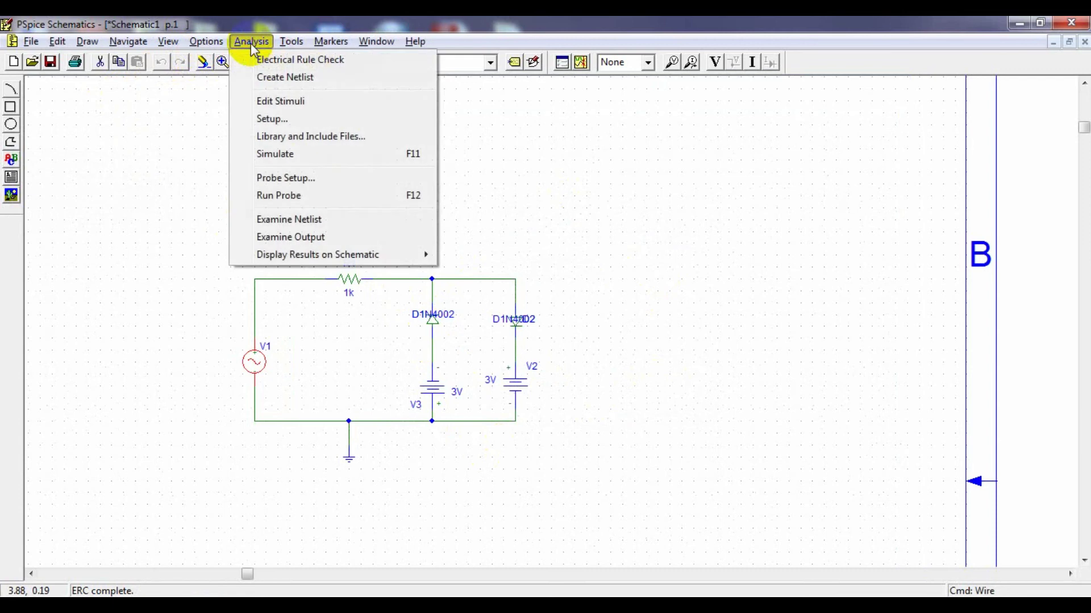
{"action": "left_click", "coordinate": [265, 76]}
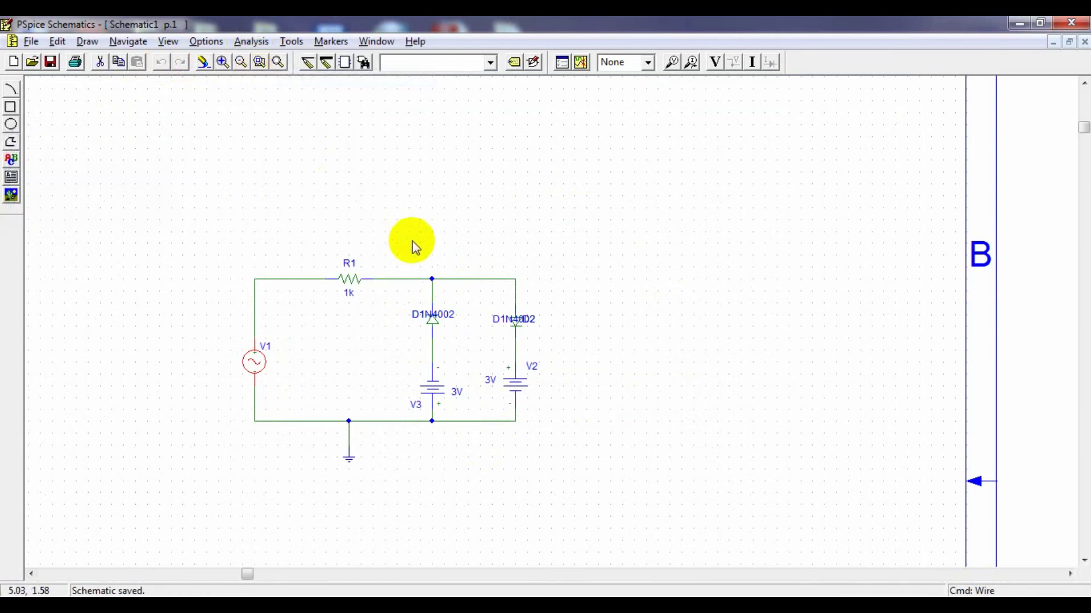
Step: Enable Transient analysis in the analysis setup and open its settings
{"action": "left_click", "coordinate": [254, 43]}
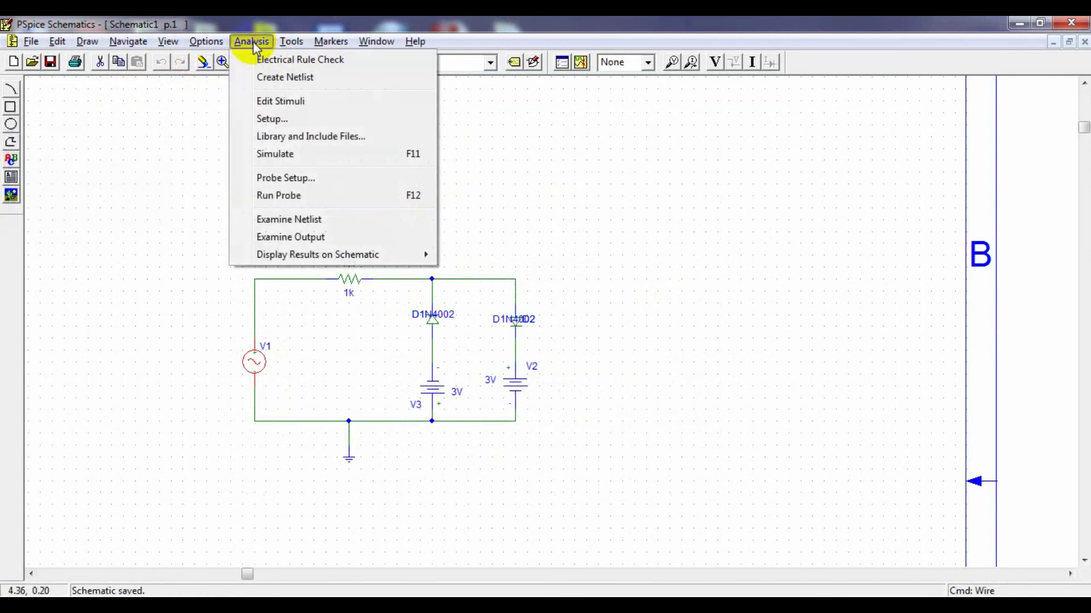
{"action": "left_click", "coordinate": [262, 118]}
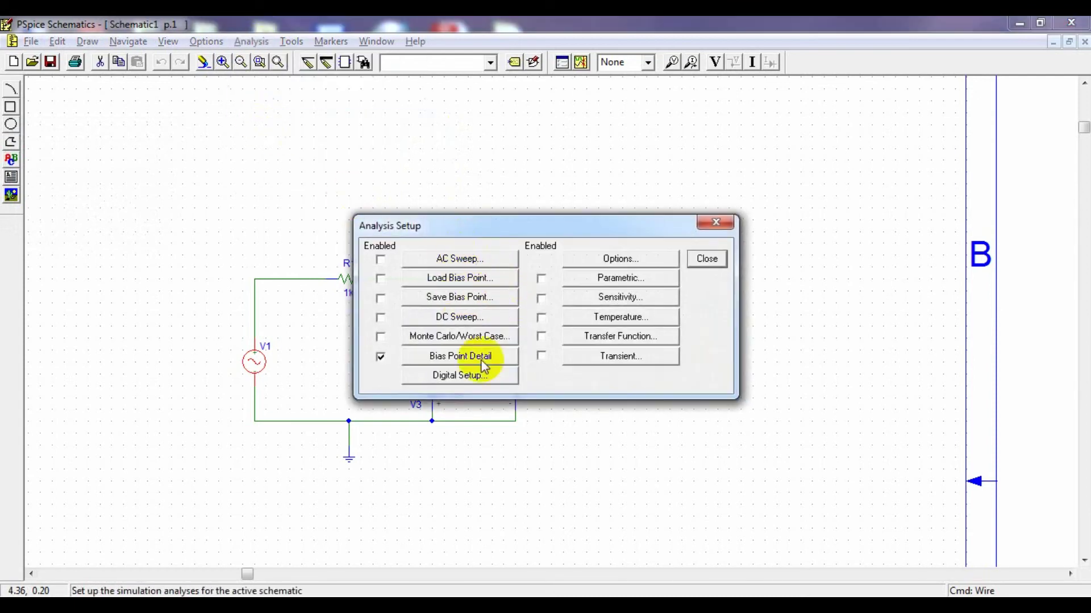
{"action": "left_click", "coordinate": [541, 356]}
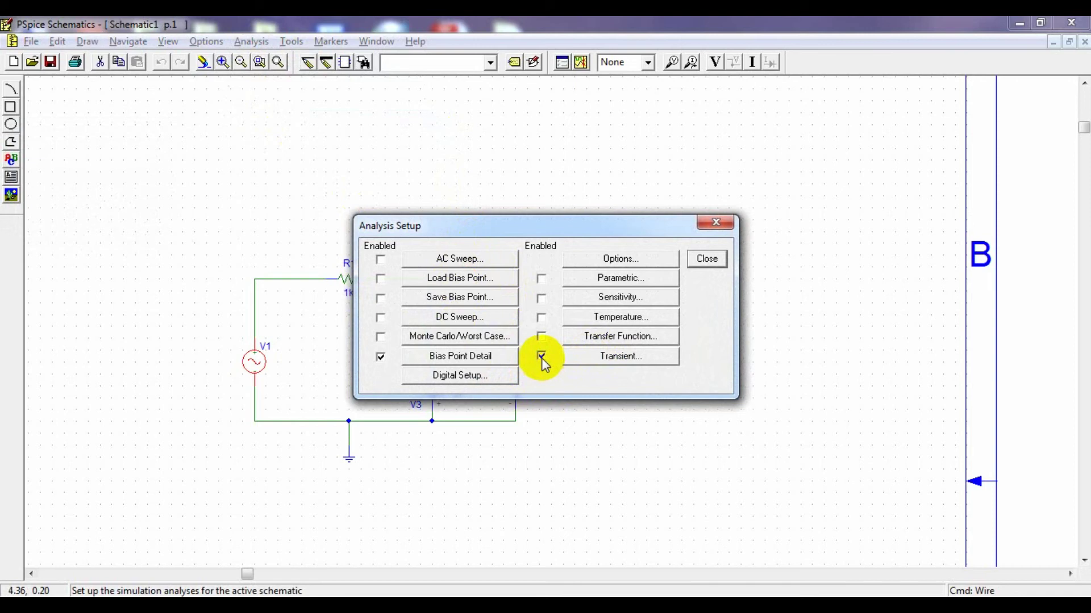
{"action": "left_click", "coordinate": [609, 356]}
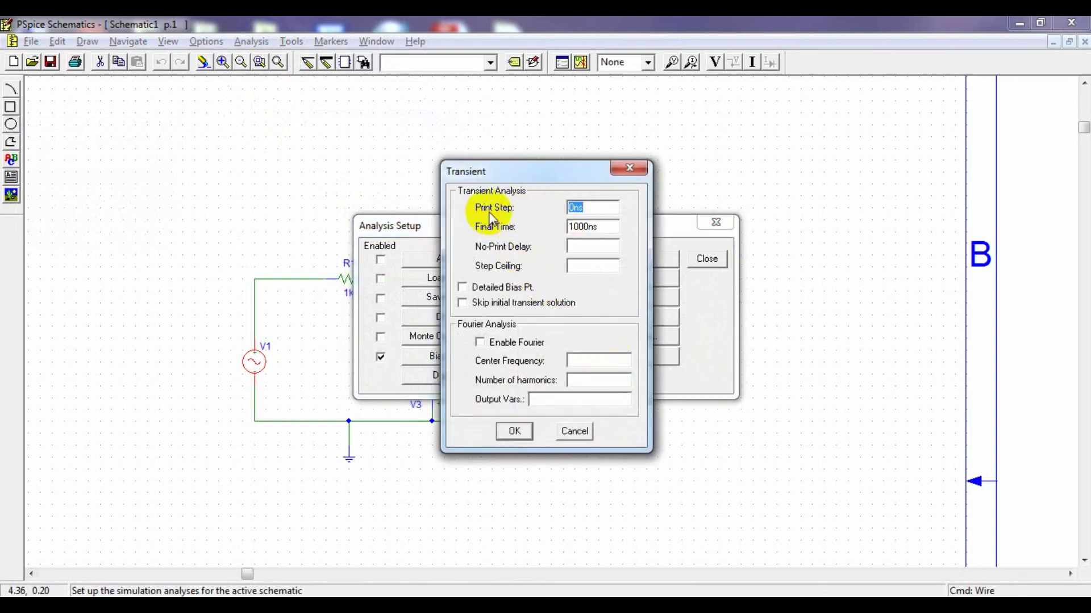
Step: Set the transient Print Step to 1ns, Final Time to 1ms and Step Ceiling to .01ms, accept them and close the analysis setup
{"action": "left_click", "coordinate": [567, 209]}
{"action": "key", "text": "Delete"}
{"action": "type", "text": "1"}
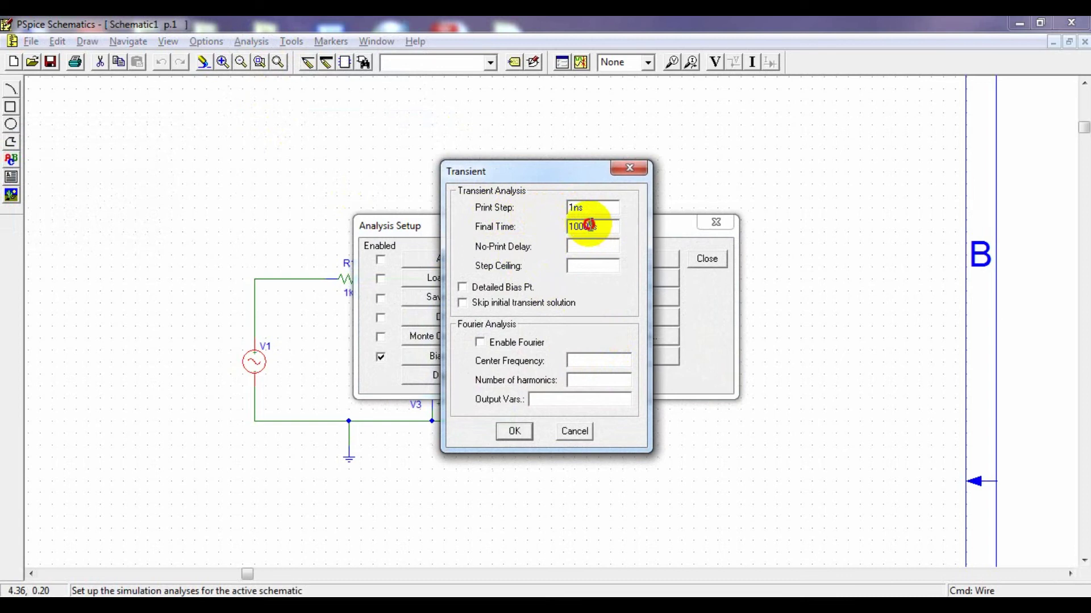
{"action": "left_click_drag", "start_coordinate": [589, 225], "coordinate": [570, 230]}
{"action": "type", "text": "ms"}
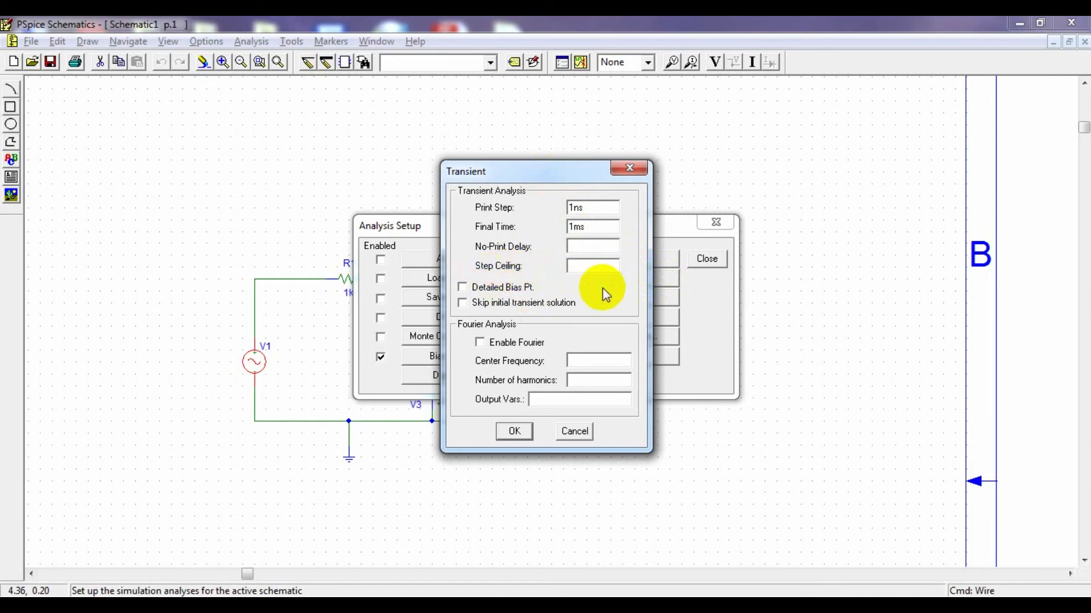
{"action": "type", "text": ".01ms"}
{"action": "left_click", "coordinate": [504, 435]}
{"action": "left_click", "coordinate": [707, 259]}
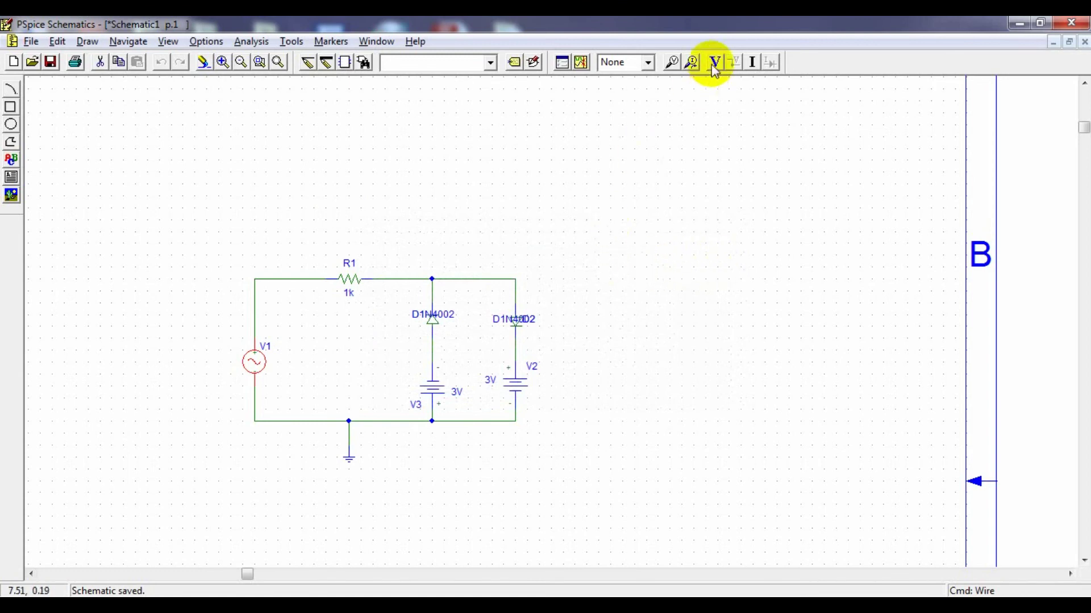
Step: Place voltage markers on the node between V1 and R1 and on the output node above diode D2
{"action": "left_click", "coordinate": [672, 64]}
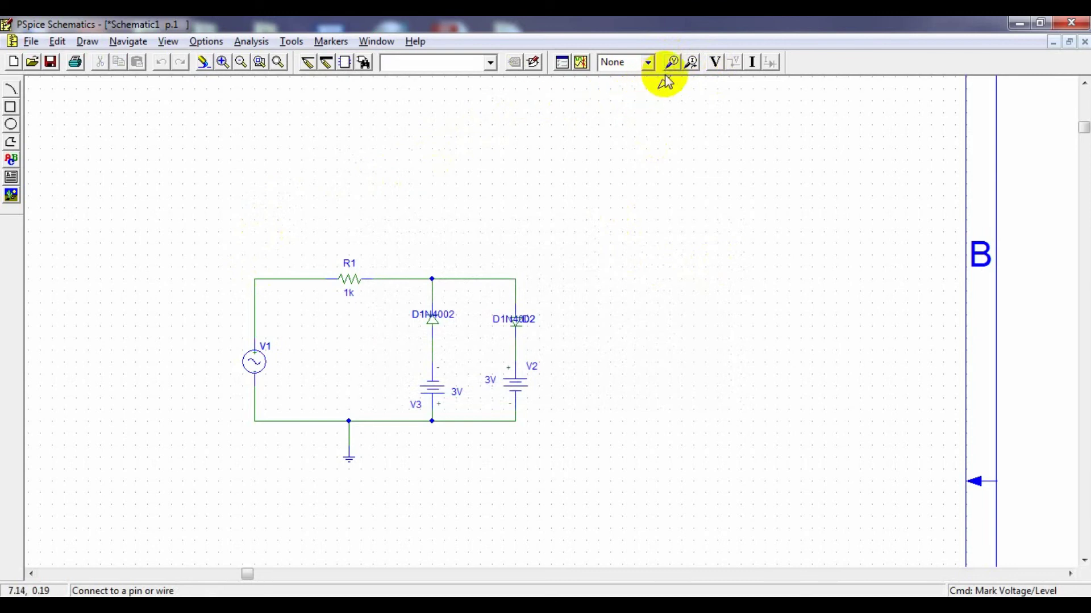
{"action": "left_click", "coordinate": [257, 279]}
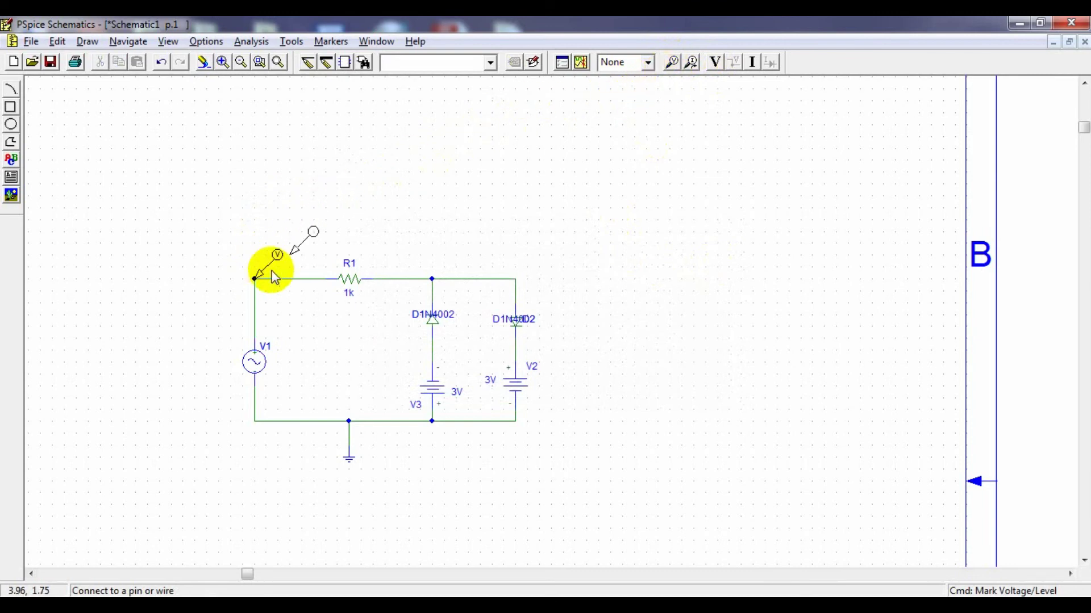
{"action": "left_click", "coordinate": [514, 281]}
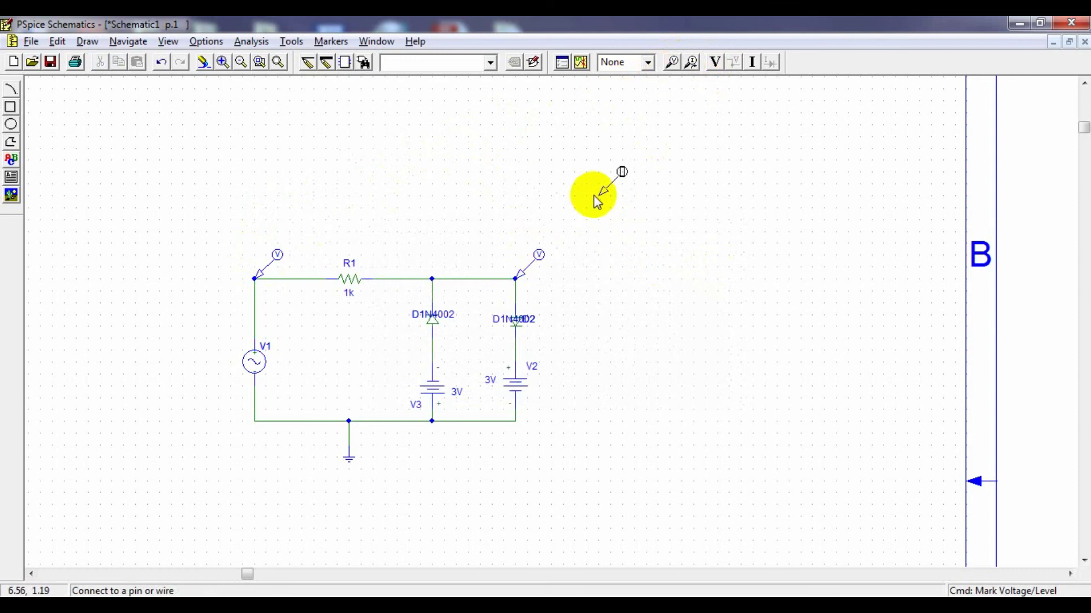
Step: Simulate the schematic and examine the input and output voltage waveforms in the maximized OrCAD PSpice A/D window before returning to the schematic
{"action": "left_click", "coordinate": [252, 42]}
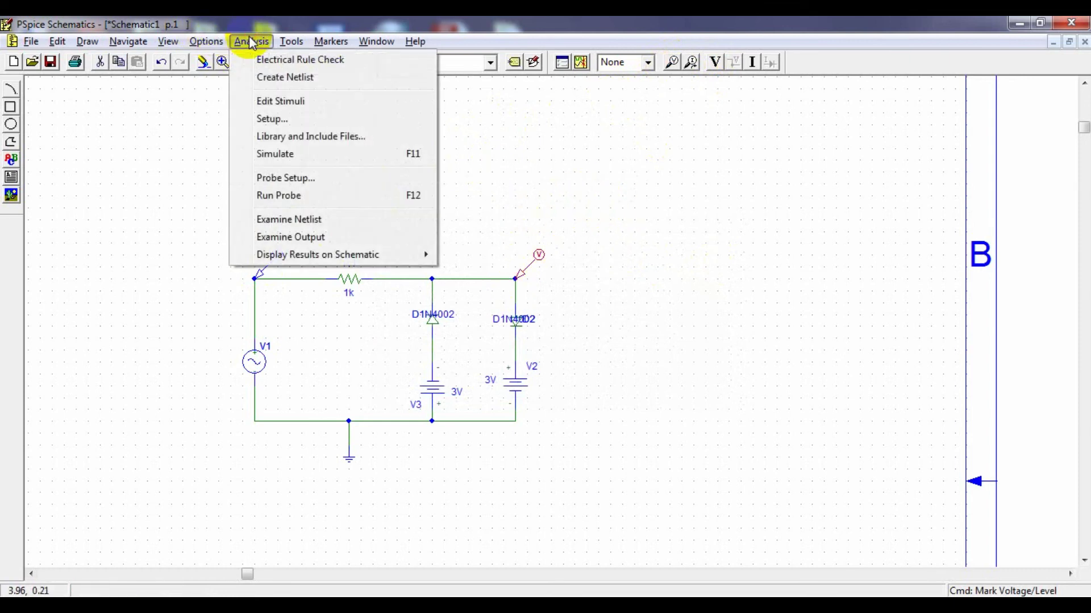
{"action": "left_click", "coordinate": [310, 161]}
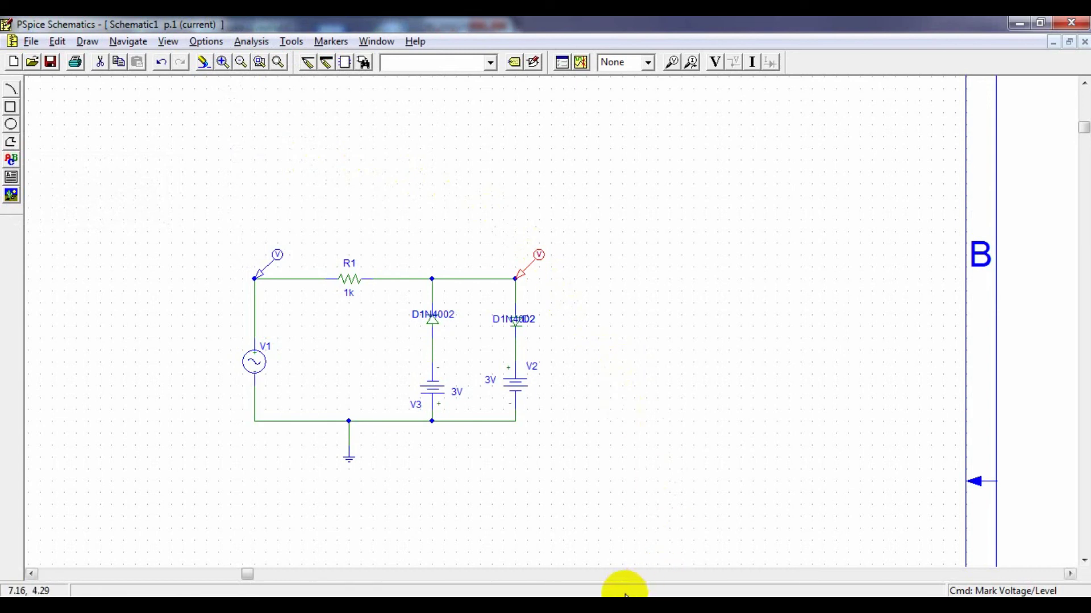
{"action": "mouse_move", "coordinate": [616, 605]}
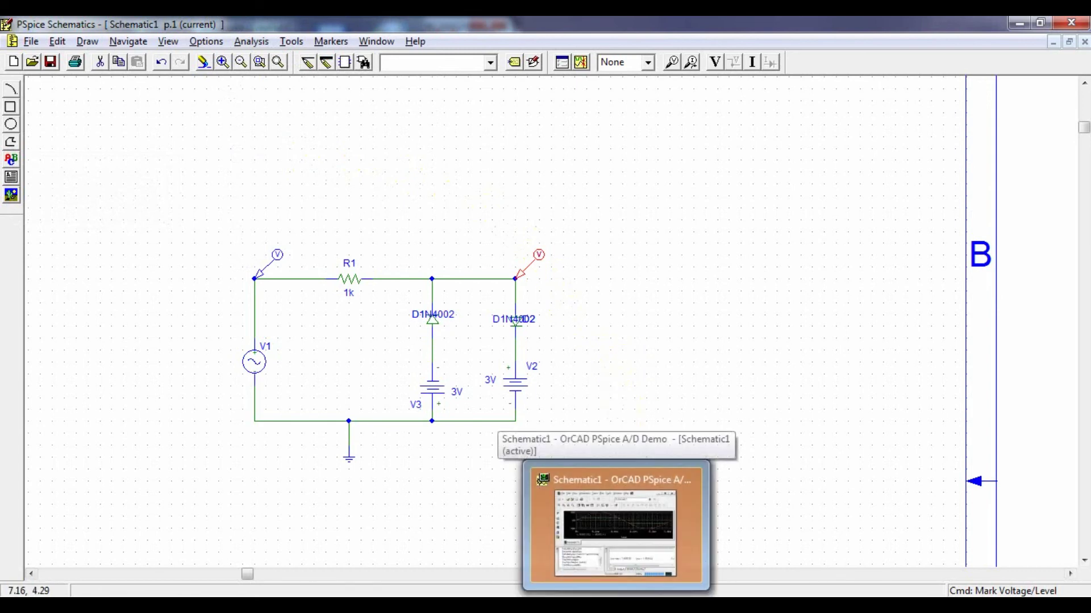
{"action": "left_click", "coordinate": [616, 528]}
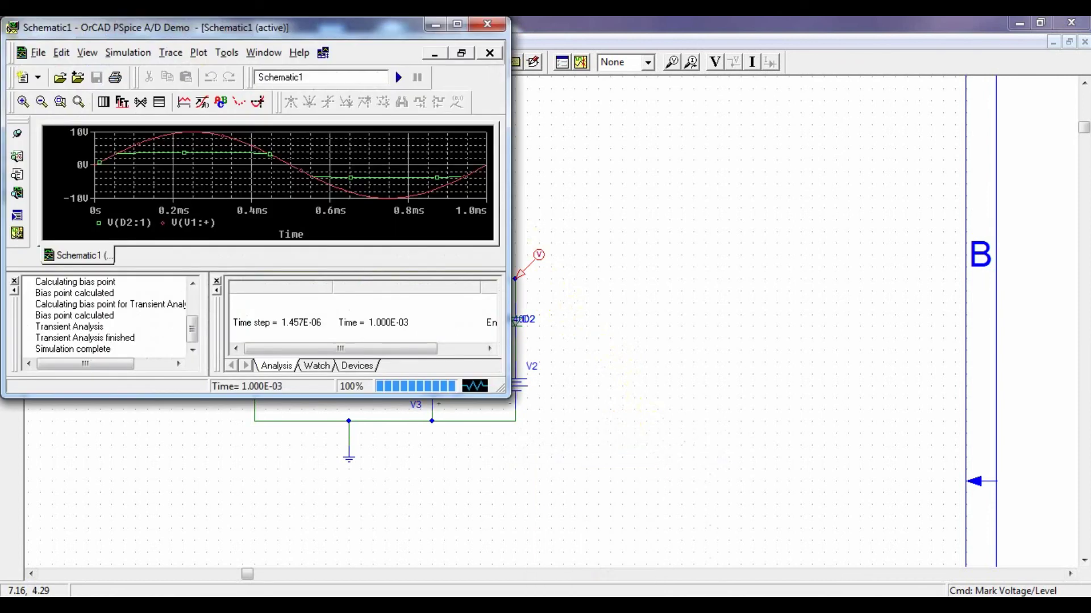
{"action": "left_click", "coordinate": [458, 24]}
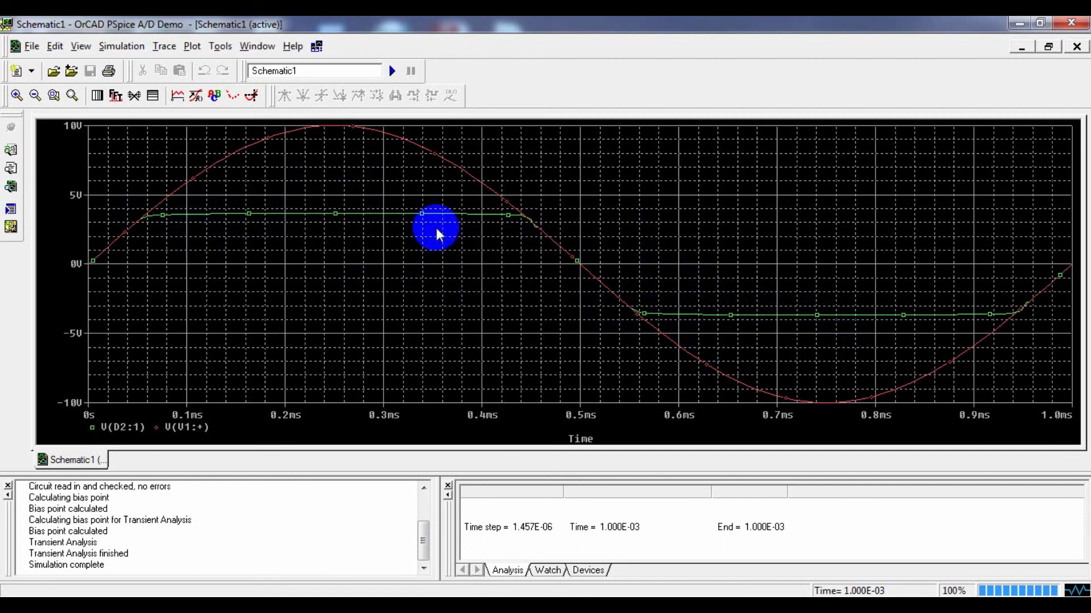
{"action": "left_click", "coordinate": [1019, 23]}
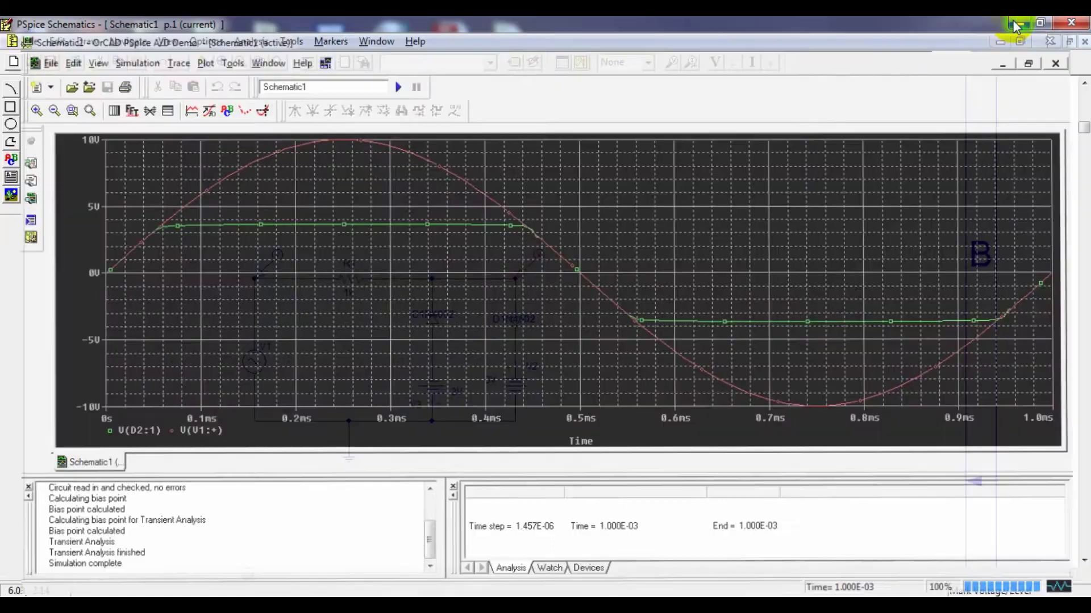